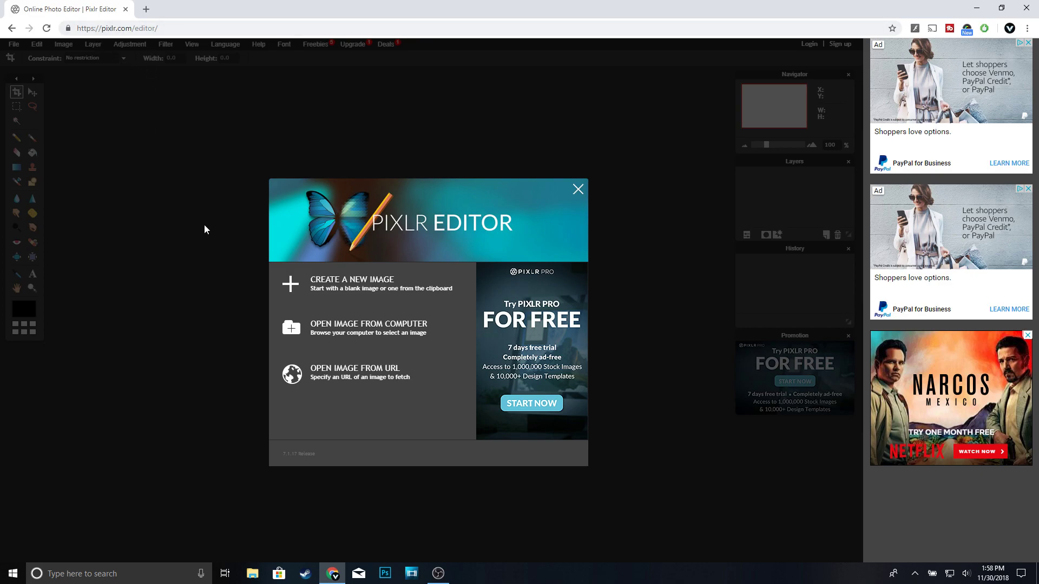
Start a new blank image from the Pixlr welcome screen.
{"action": "left_click", "coordinate": [322, 287]}
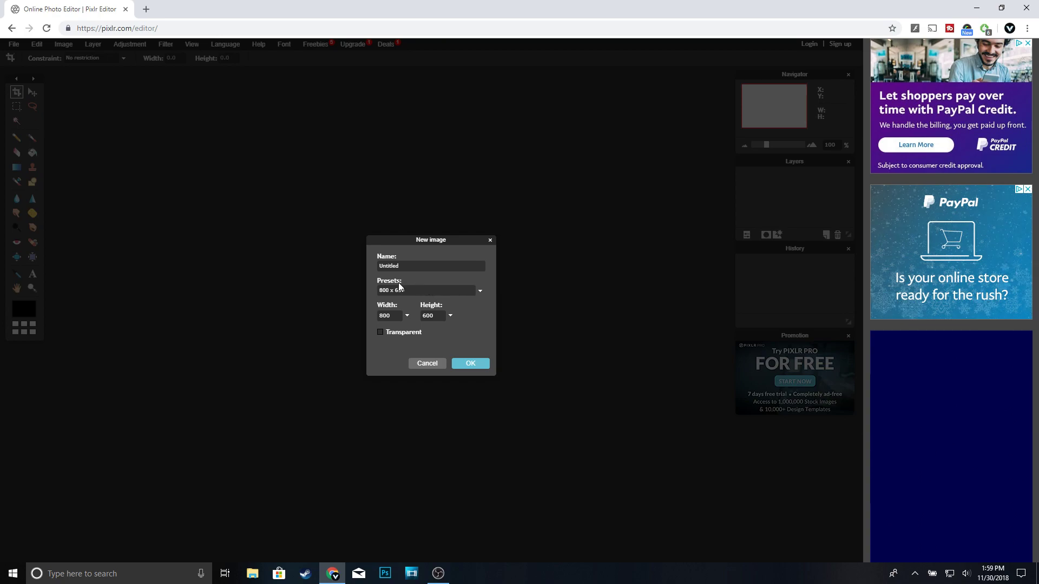
Create a transparent 1280x720 canvas from the Movie 720p preset.
{"action": "left_click", "coordinate": [479, 291]}
{"action": "scroll", "coordinate": [434, 331], "scroll_direction": "down", "scroll_amount": 1}
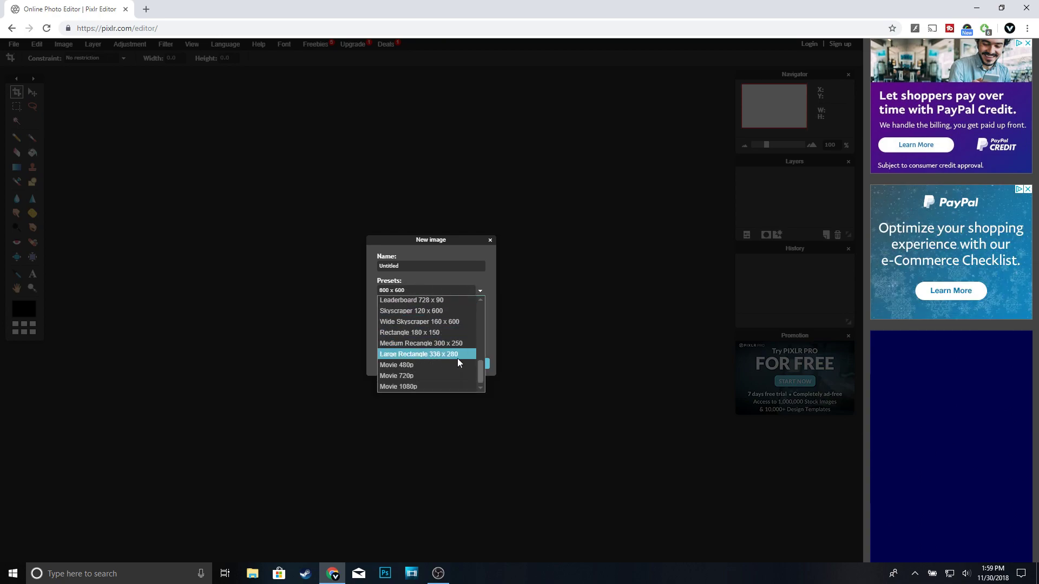
{"action": "left_click", "coordinate": [401, 374]}
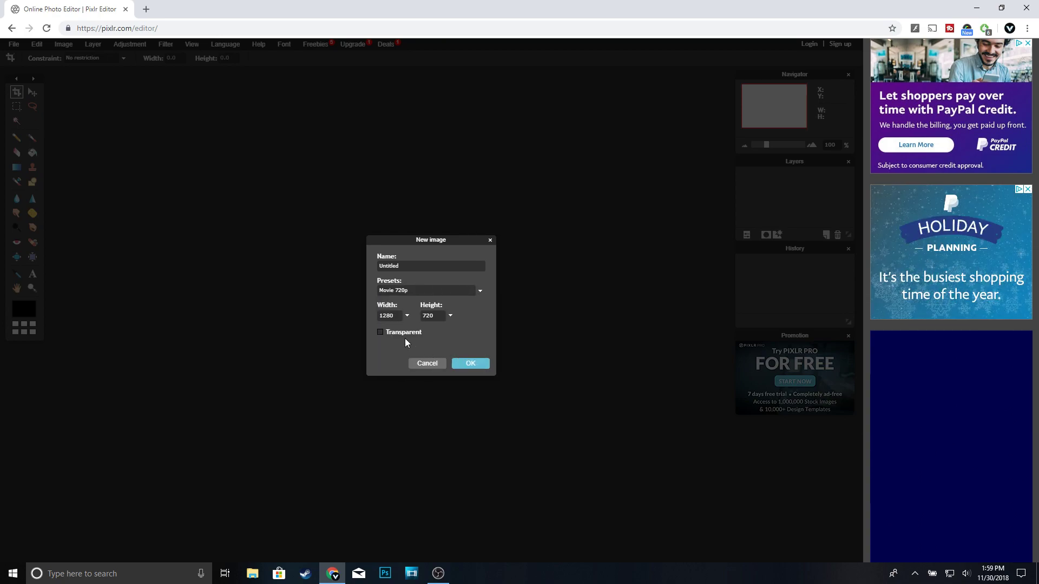
{"action": "left_click", "coordinate": [381, 335]}
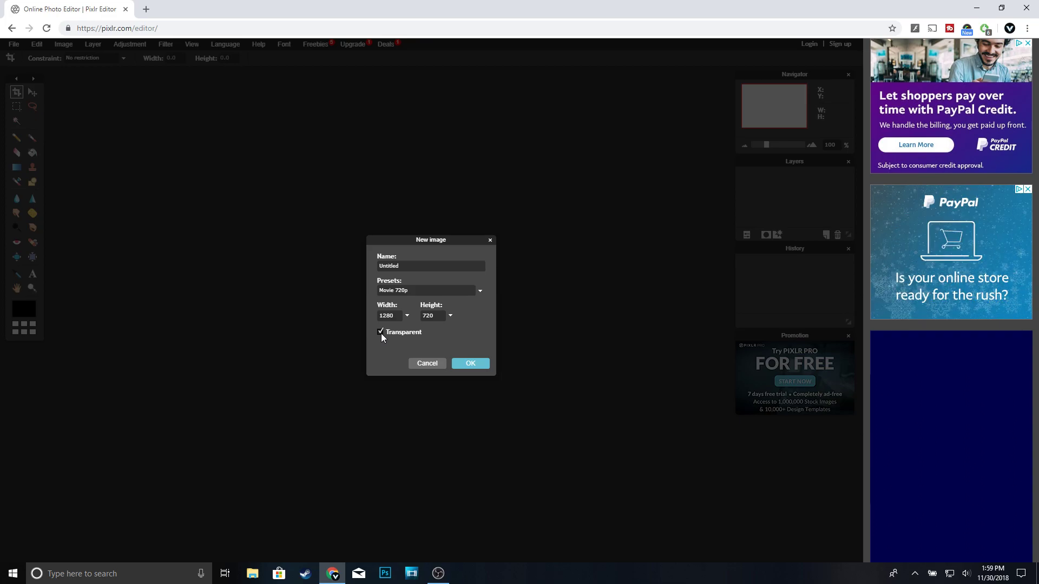
{"action": "left_click", "coordinate": [470, 364]}
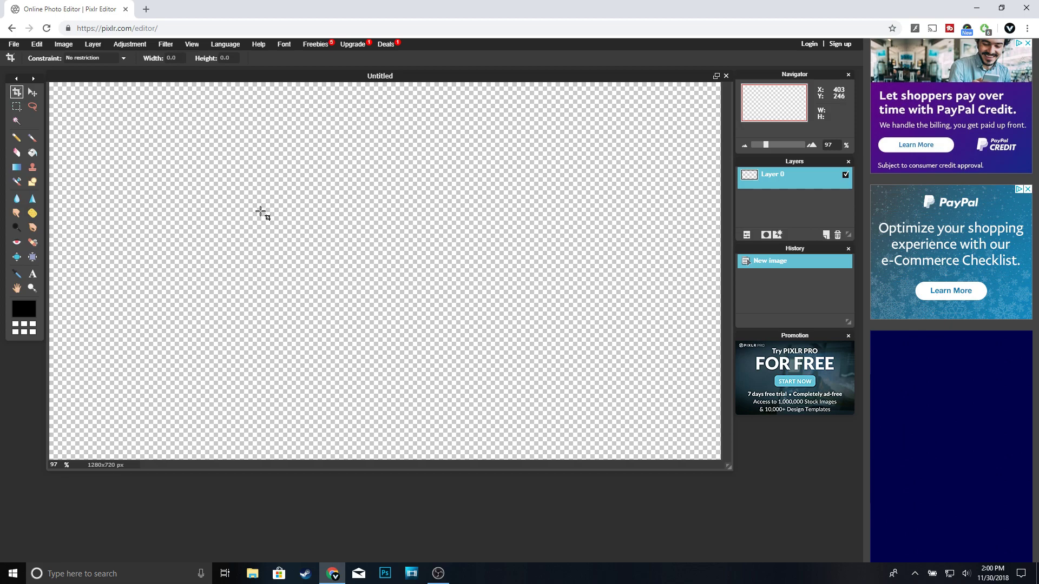
Open the space_background file as a new layer over the canvas.
{"action": "left_click", "coordinate": [94, 44]}
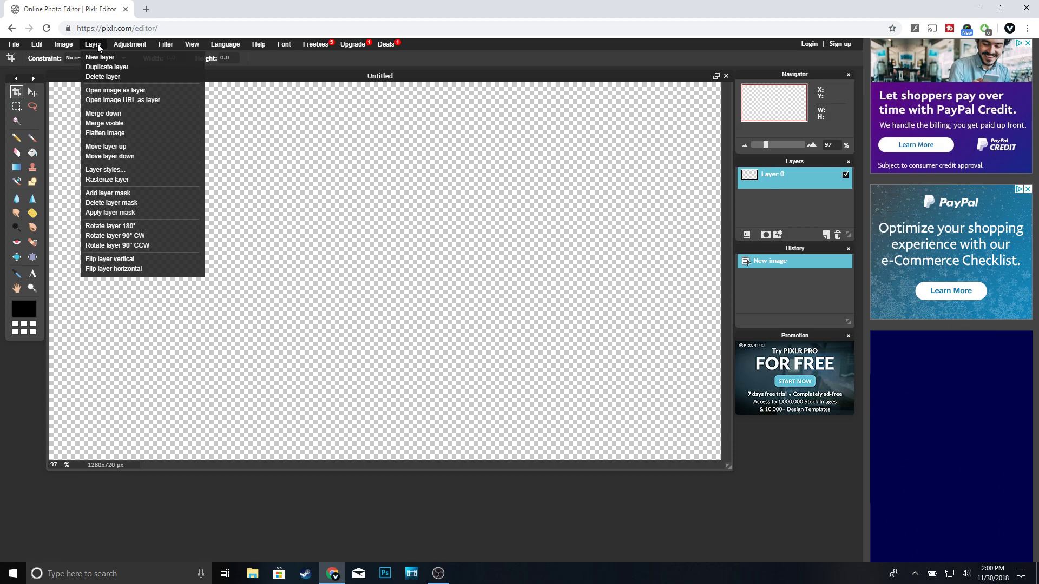
{"action": "left_click", "coordinate": [111, 91]}
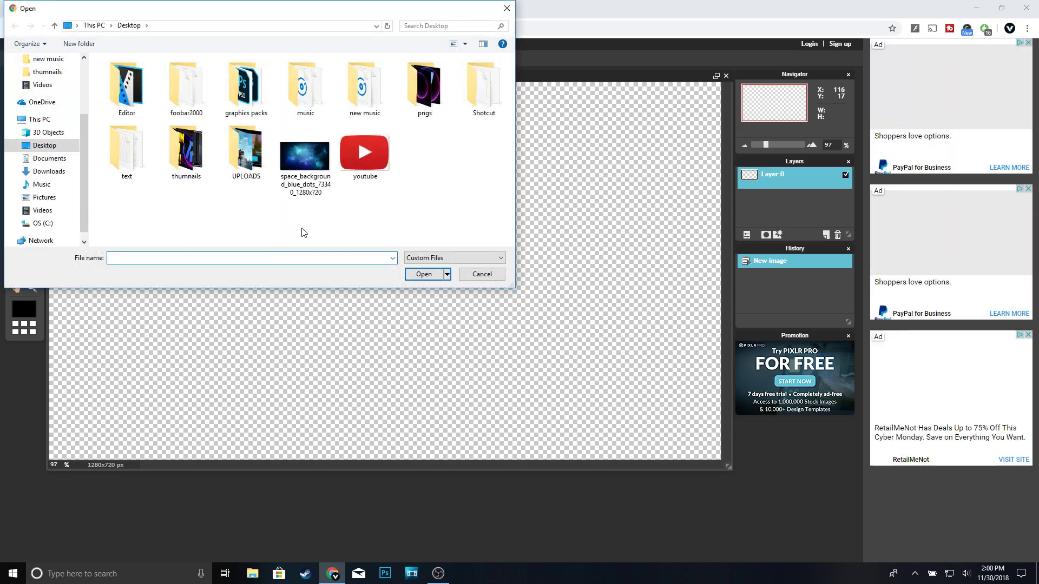
{"action": "double_click", "coordinate": [306, 163]}
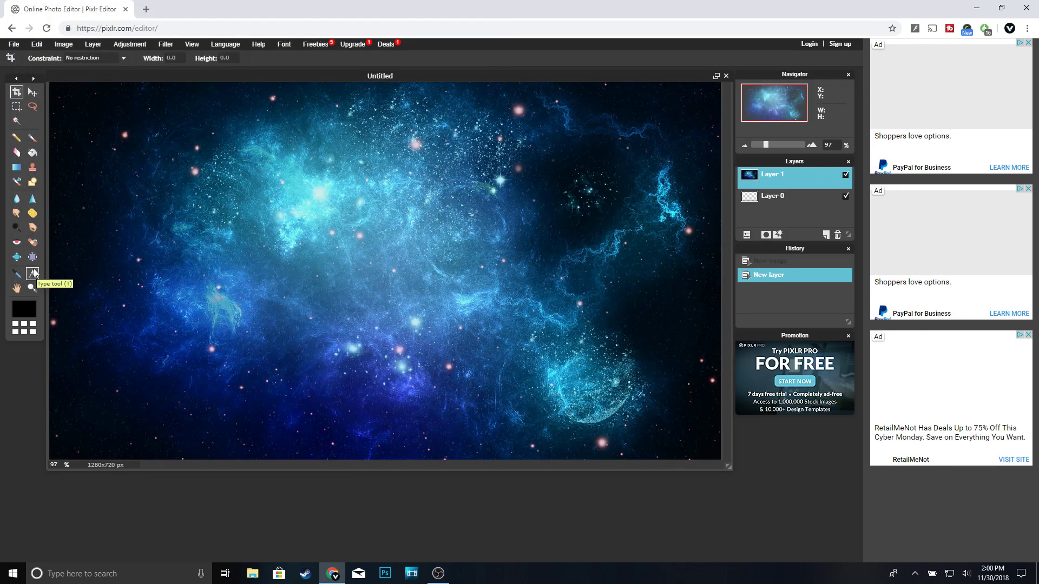
Add white 'how' text in American Captain, size 999, at the canvas's upper left.
{"action": "left_click", "coordinate": [33, 275]}
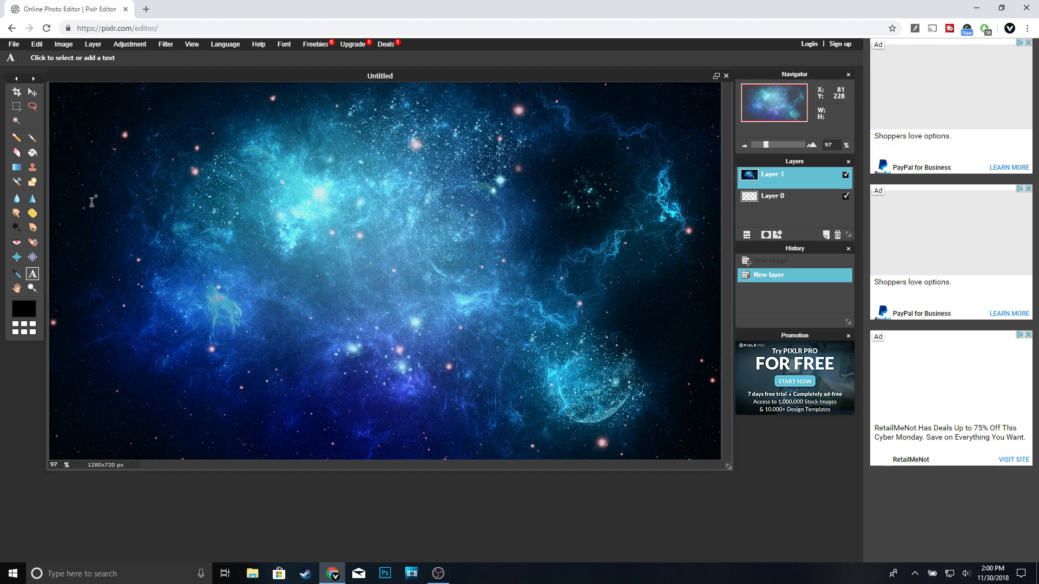
{"action": "left_click", "coordinate": [92, 169]}
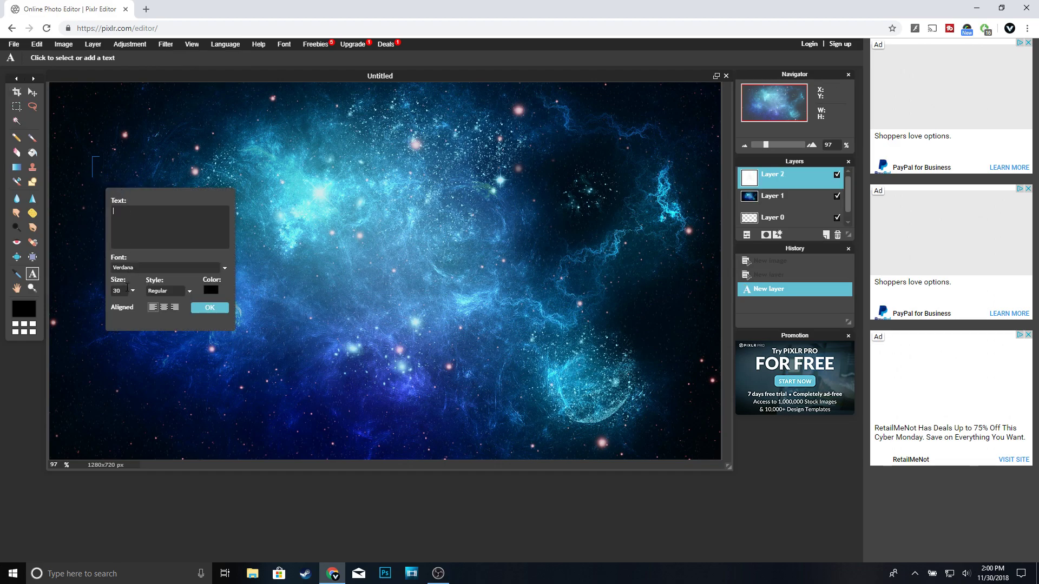
{"action": "left_click", "coordinate": [223, 269]}
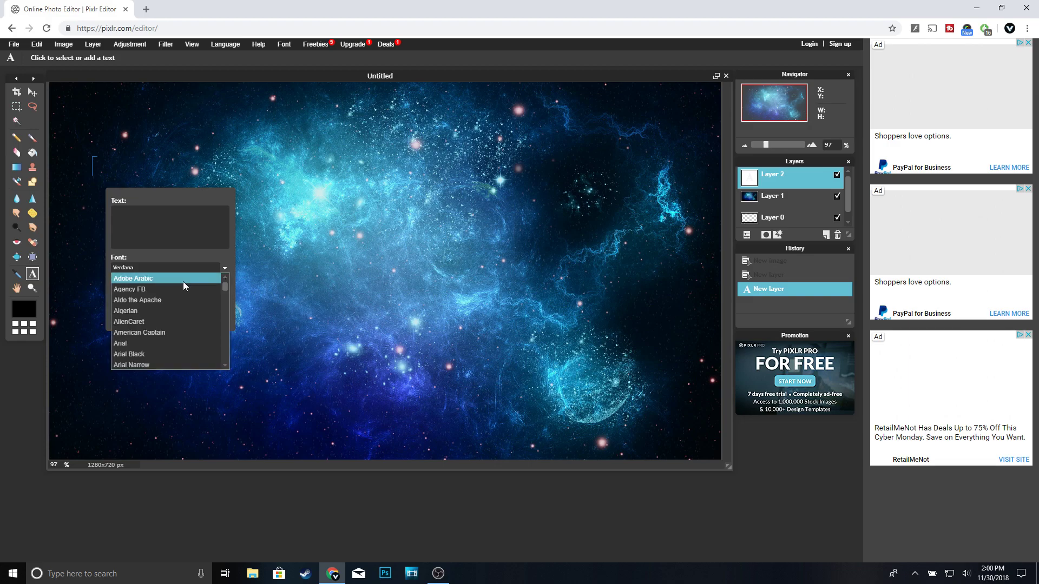
{"action": "left_click", "coordinate": [158, 333]}
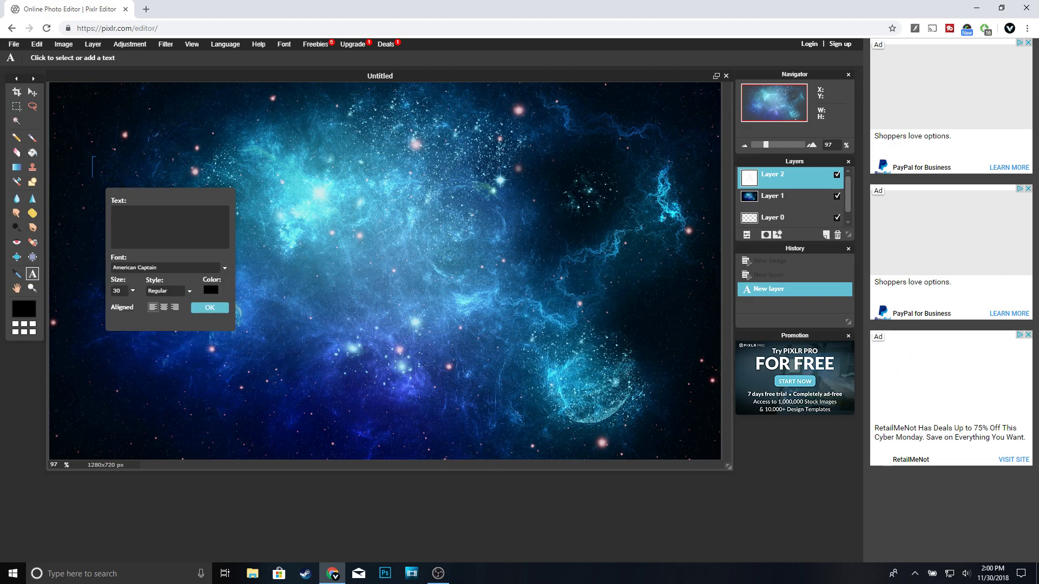
{"action": "left_click", "coordinate": [132, 291]}
{"action": "left_click_drag", "start_coordinate": [84, 306], "coordinate": [146, 308]}
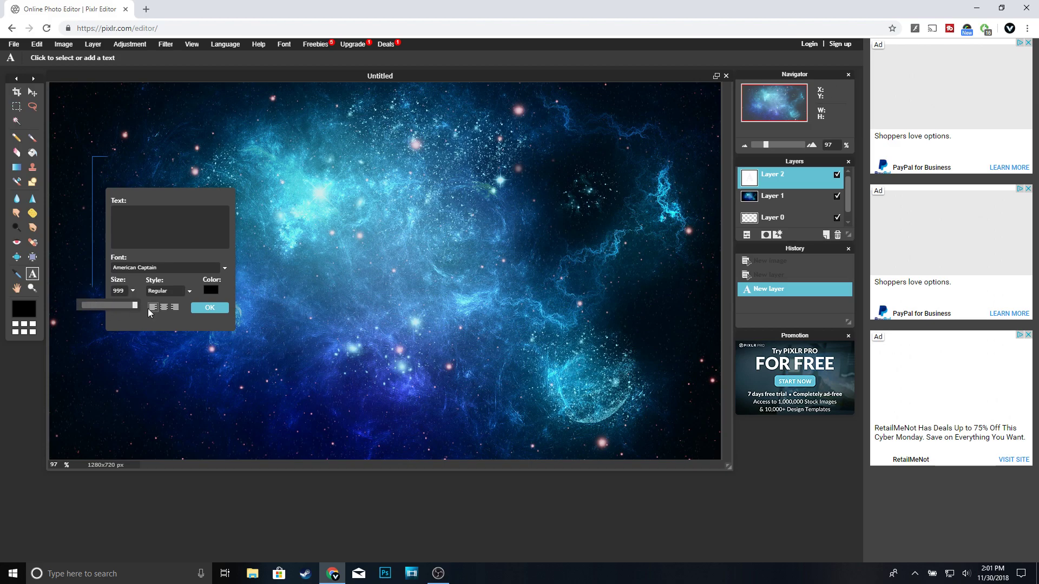
{"action": "left_click", "coordinate": [211, 295]}
{"action": "left_click_drag", "start_coordinate": [317, 374], "coordinate": [511, 380]}
{"action": "left_click", "coordinate": [543, 375]}
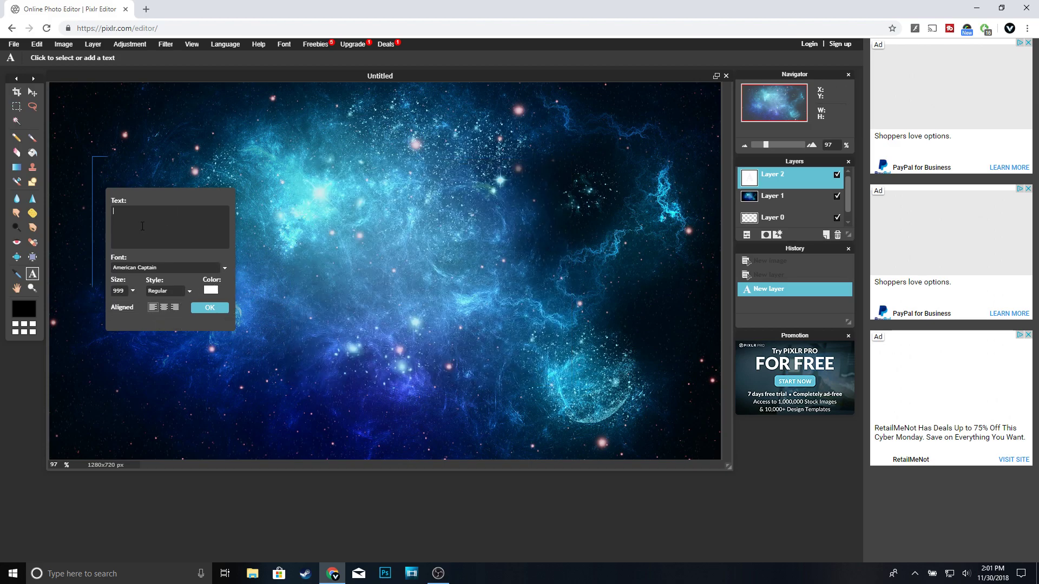
{"action": "type", "text": "how"}
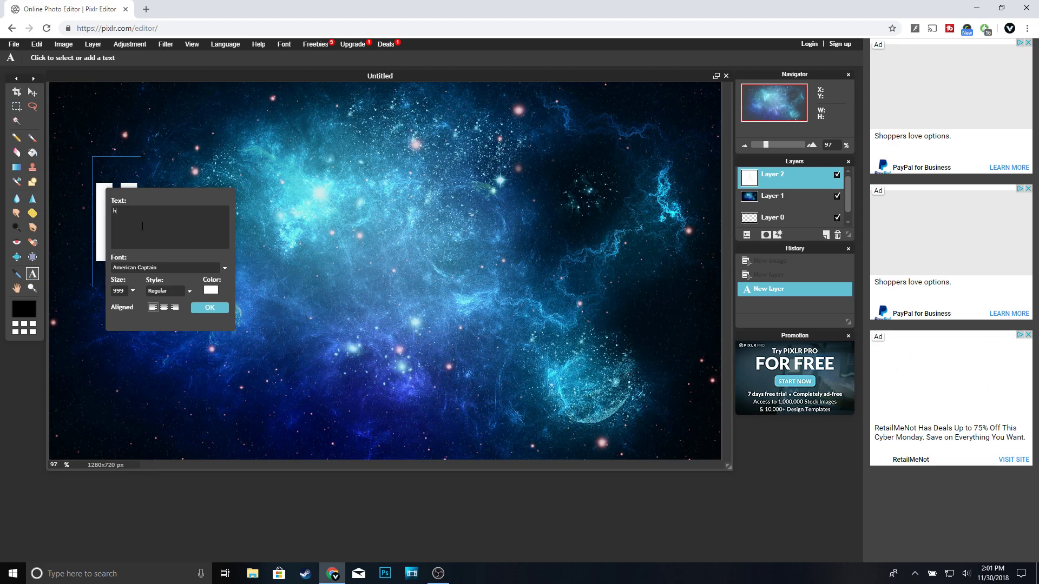
{"action": "left_click", "coordinate": [206, 309]}
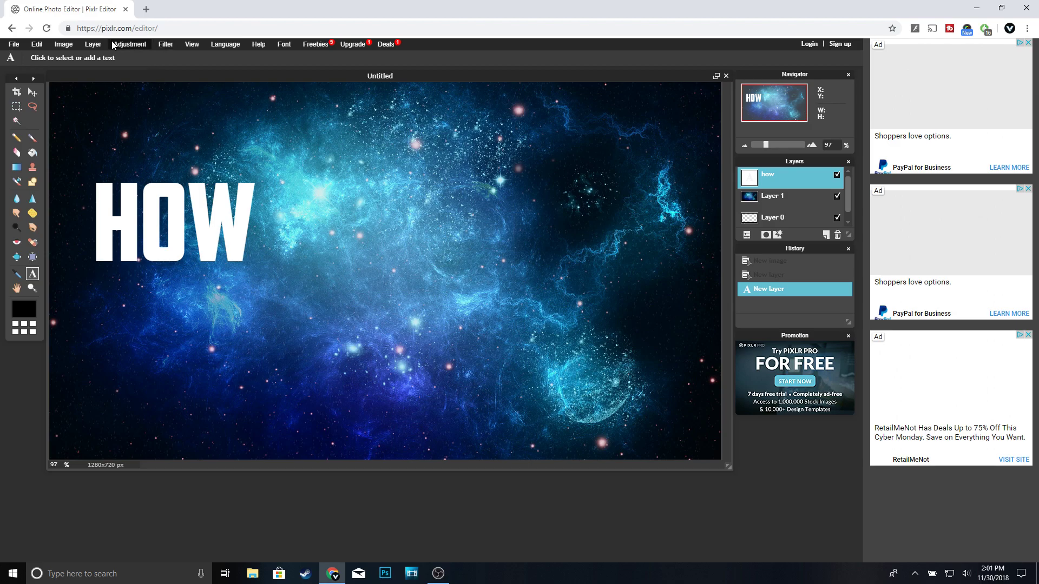
Rasterize the HOW text layer and scale it up with Free transform.
{"action": "left_click", "coordinate": [93, 44]}
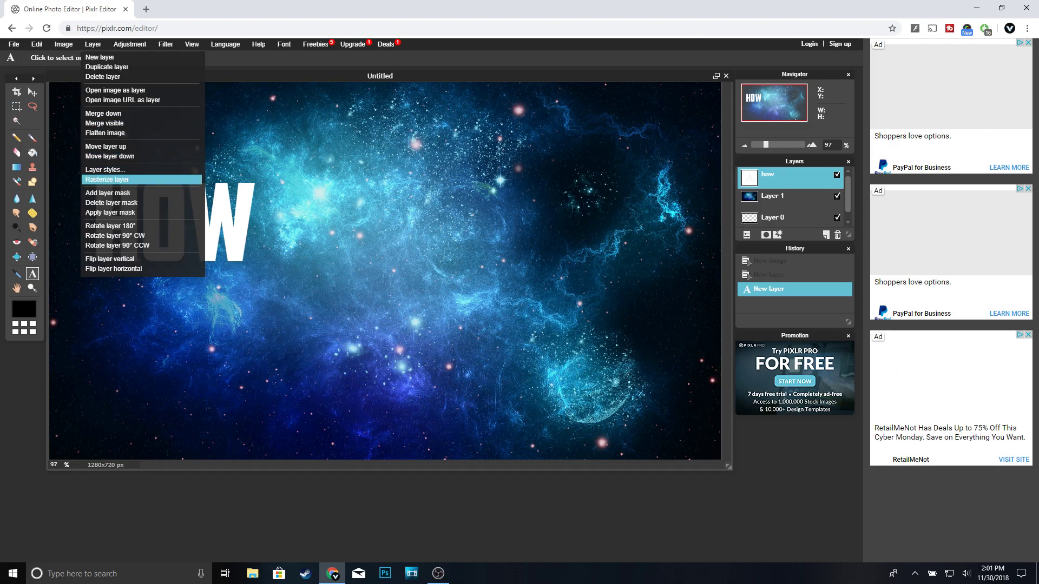
{"action": "left_click", "coordinate": [115, 179]}
{"action": "left_click", "coordinate": [37, 44]}
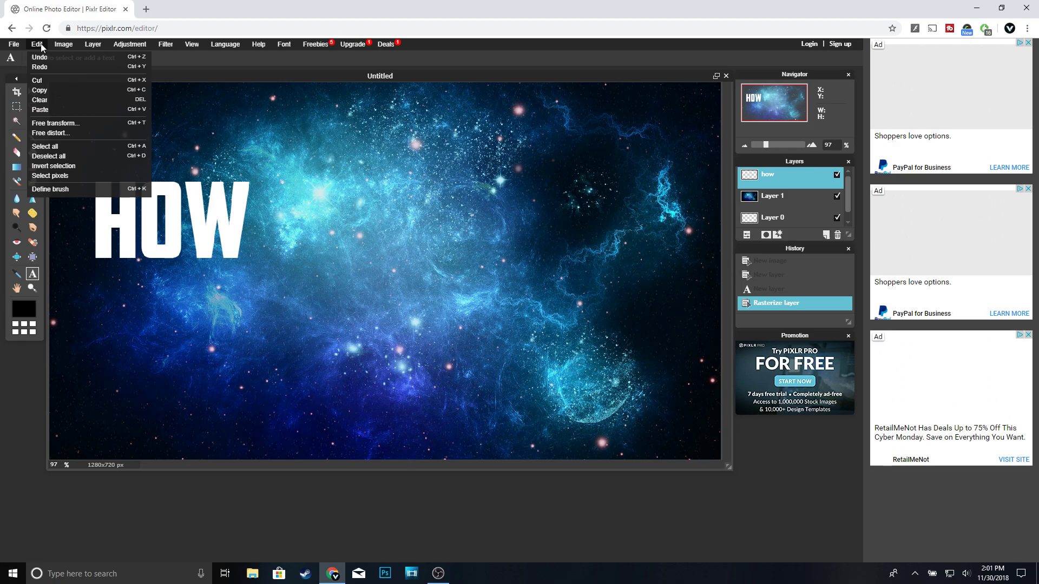
{"action": "left_click", "coordinate": [77, 123]}
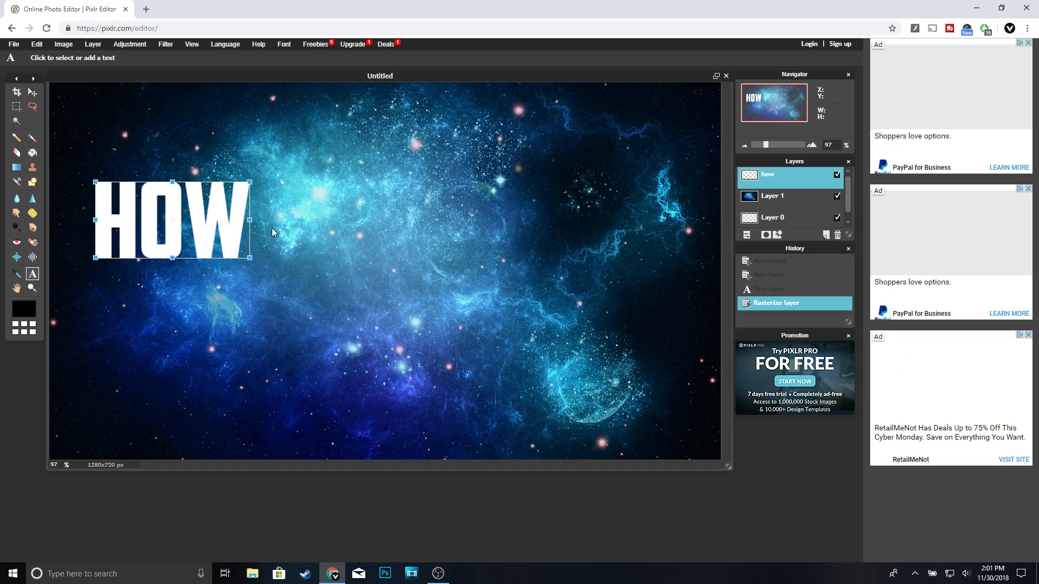
{"action": "left_click_drag", "start_coordinate": [250, 258], "coordinate": [275, 271]}
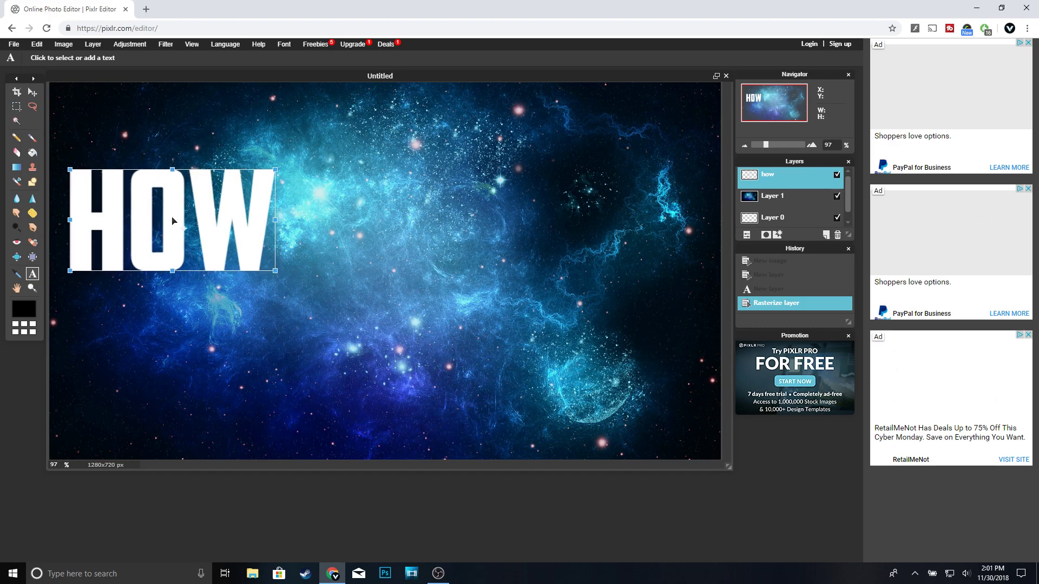
{"action": "key", "text": "Return"}
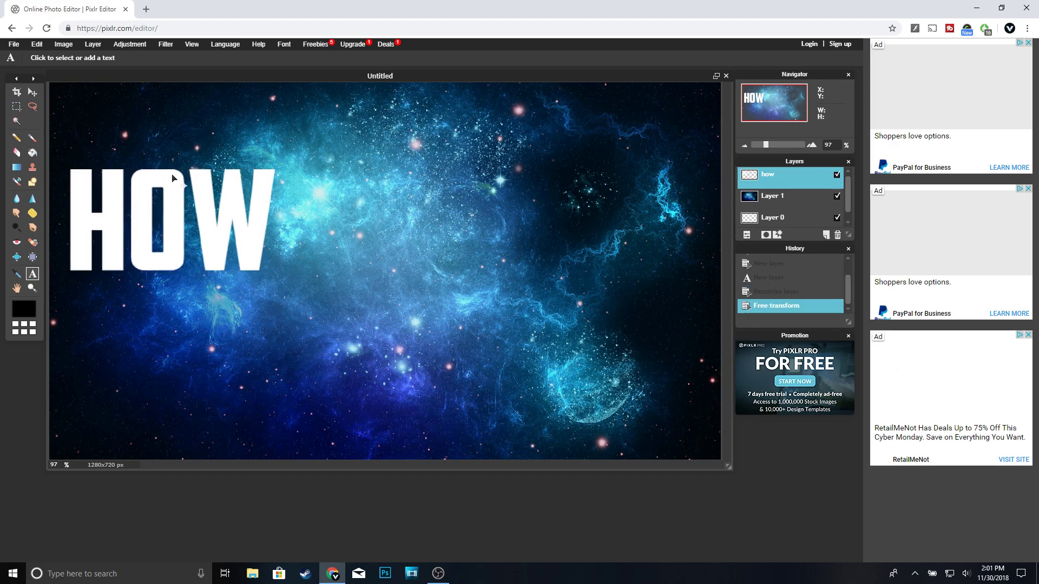
Move the HOW text higher into the top-left corner.
{"action": "left_click", "coordinate": [33, 92]}
{"action": "left_click_drag", "start_coordinate": [171, 230], "coordinate": [172, 173]}
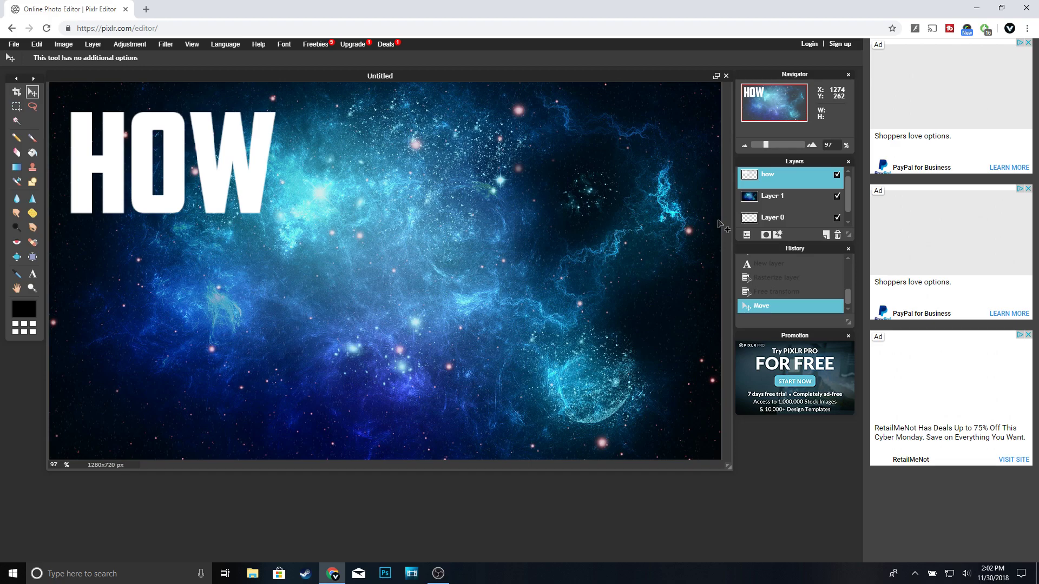
{"action": "left_click", "coordinate": [32, 274]}
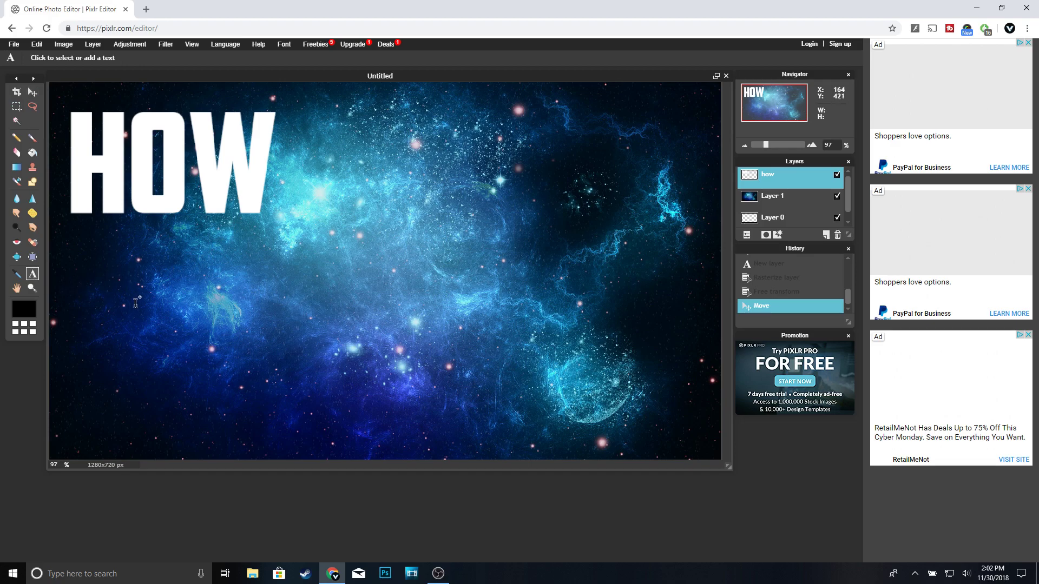
Add white 'make' text below HOW as its own text layer.
{"action": "left_click", "coordinate": [261, 295]}
{"action": "type", "text": "make"}
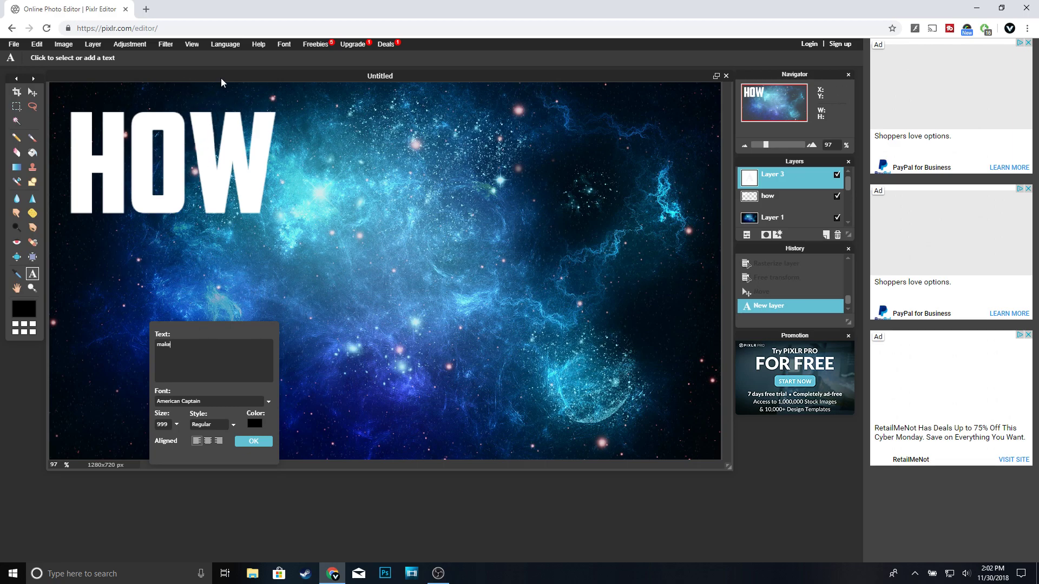
{"action": "left_click_drag", "start_coordinate": [214, 86], "coordinate": [166, 511]}
{"action": "left_click", "coordinate": [254, 424]}
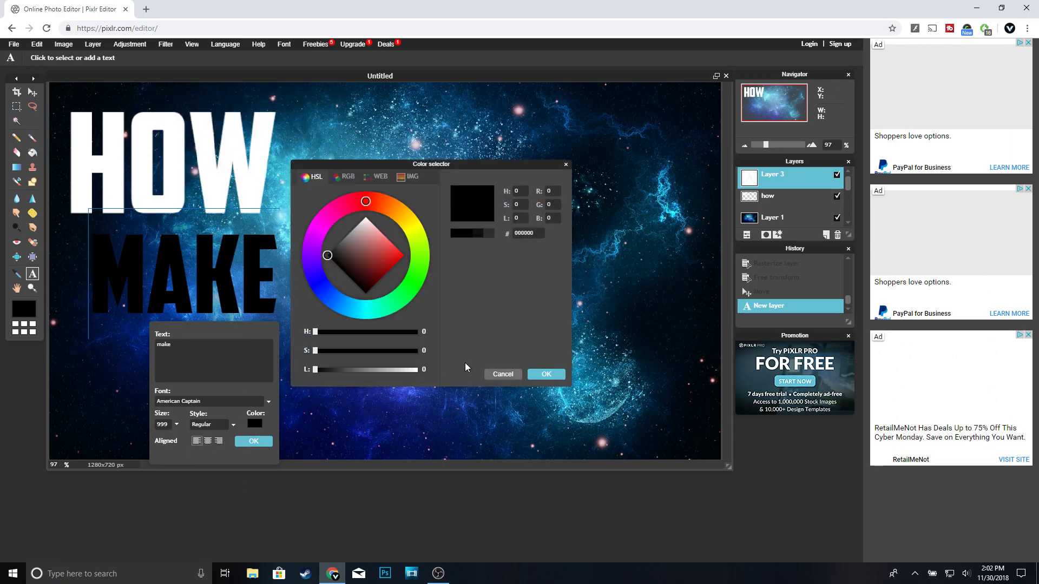
{"action": "left_click_drag", "start_coordinate": [314, 370], "coordinate": [418, 370]}
{"action": "left_click", "coordinate": [546, 373]}
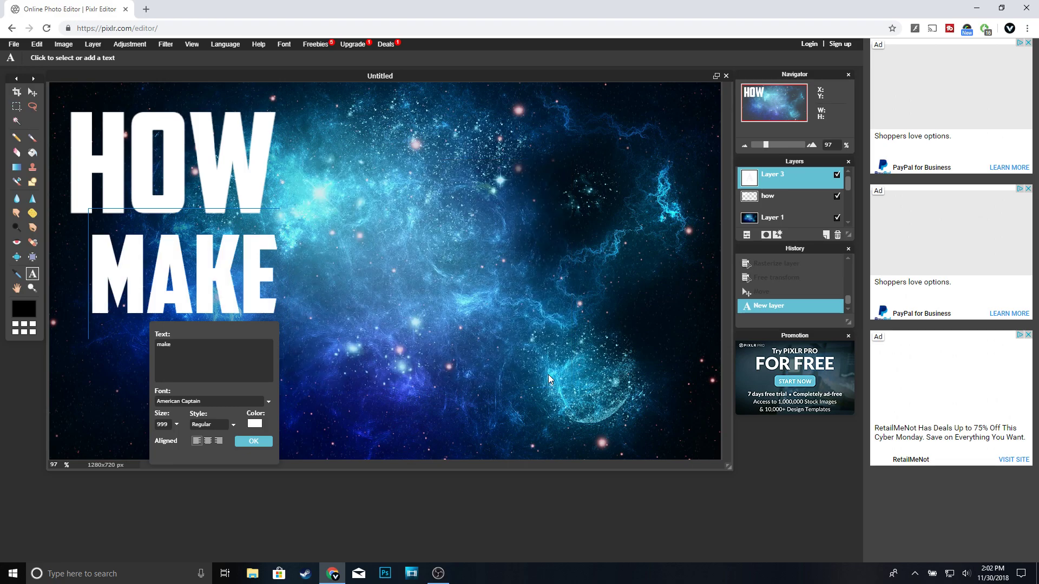
{"action": "left_click", "coordinate": [248, 443]}
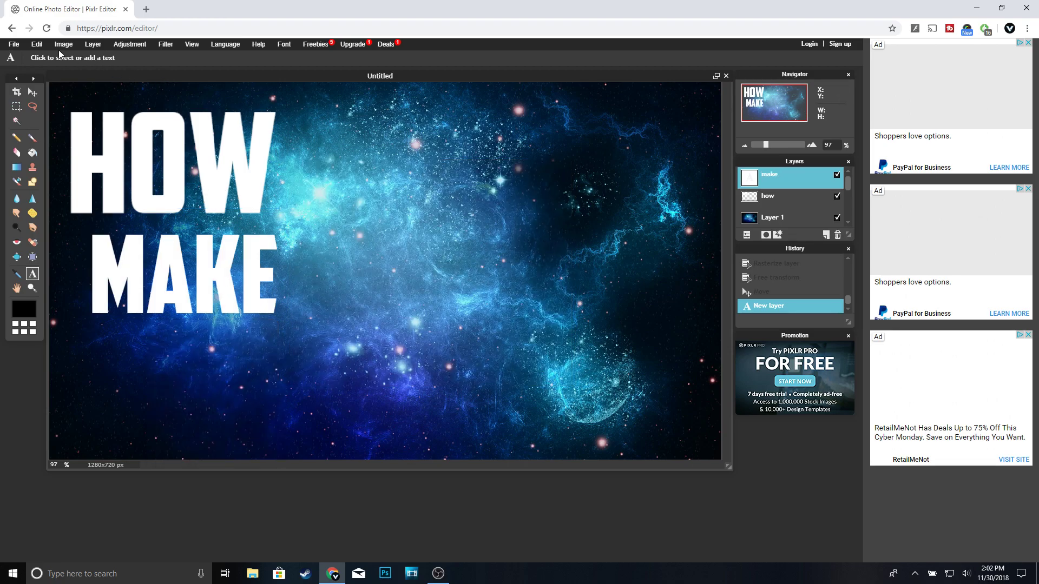
{"action": "left_click", "coordinate": [90, 46]}
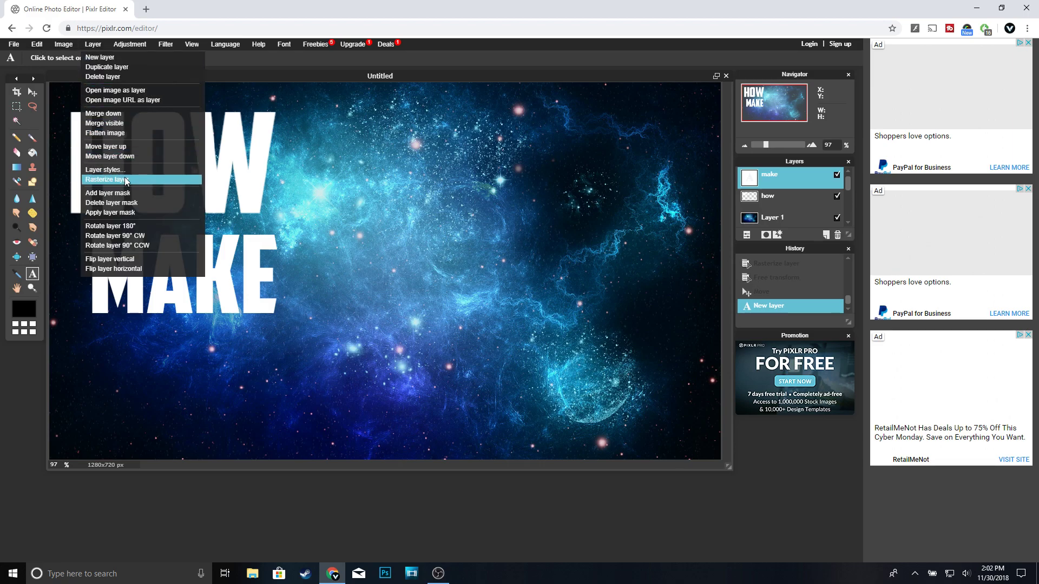
Rasterize MAKE and enlarge it to roughly HOW's width, nudged slightly lower.
{"action": "left_click", "coordinate": [108, 179]}
{"action": "left_click", "coordinate": [37, 44]}
{"action": "left_click", "coordinate": [67, 123]}
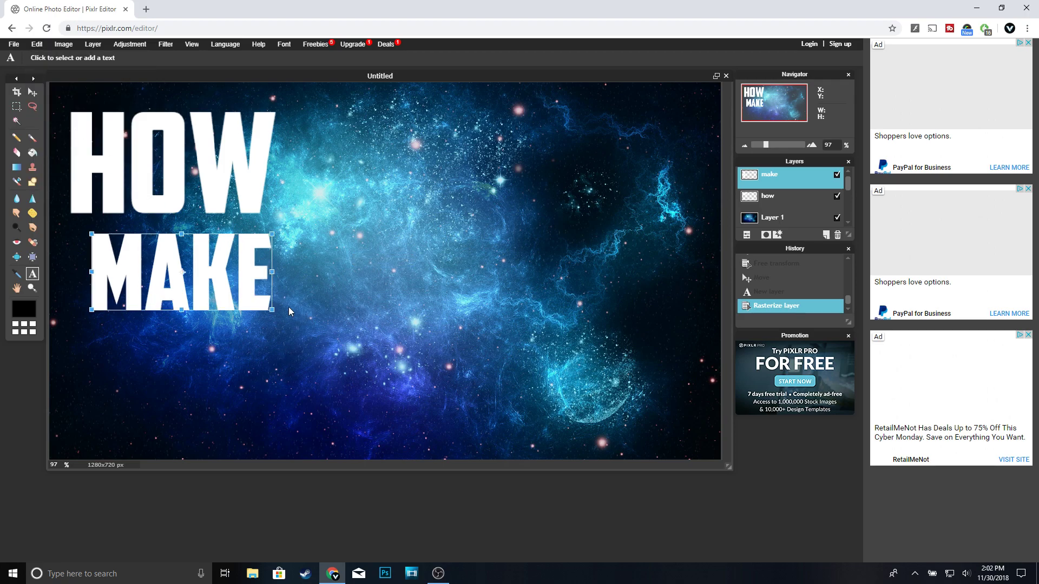
{"action": "left_click_drag", "start_coordinate": [272, 310], "coordinate": [294, 323]}
{"action": "left_click_drag", "start_coordinate": [248, 280], "coordinate": [243, 286]}
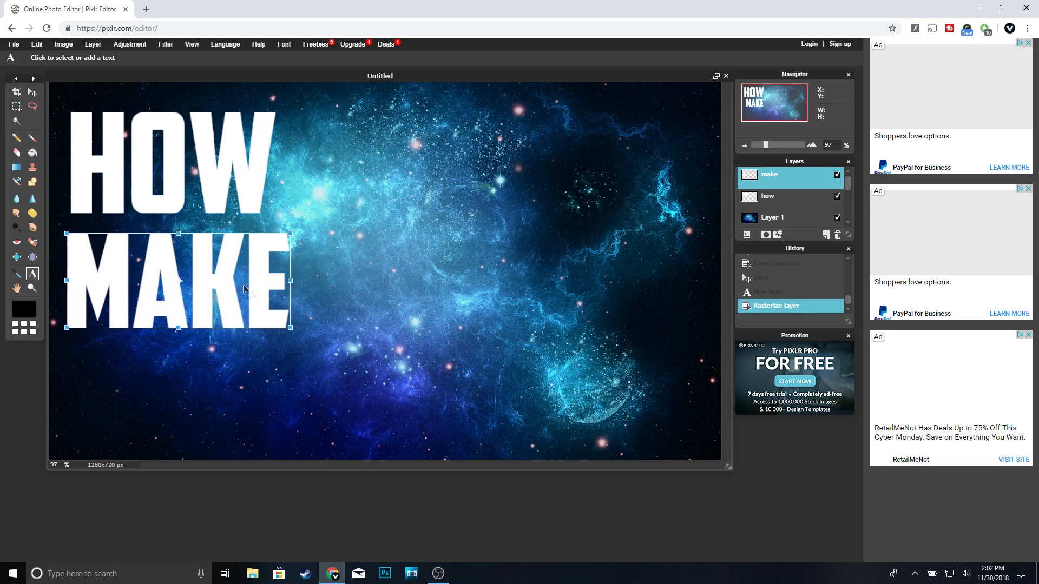
{"action": "key", "text": "Return"}
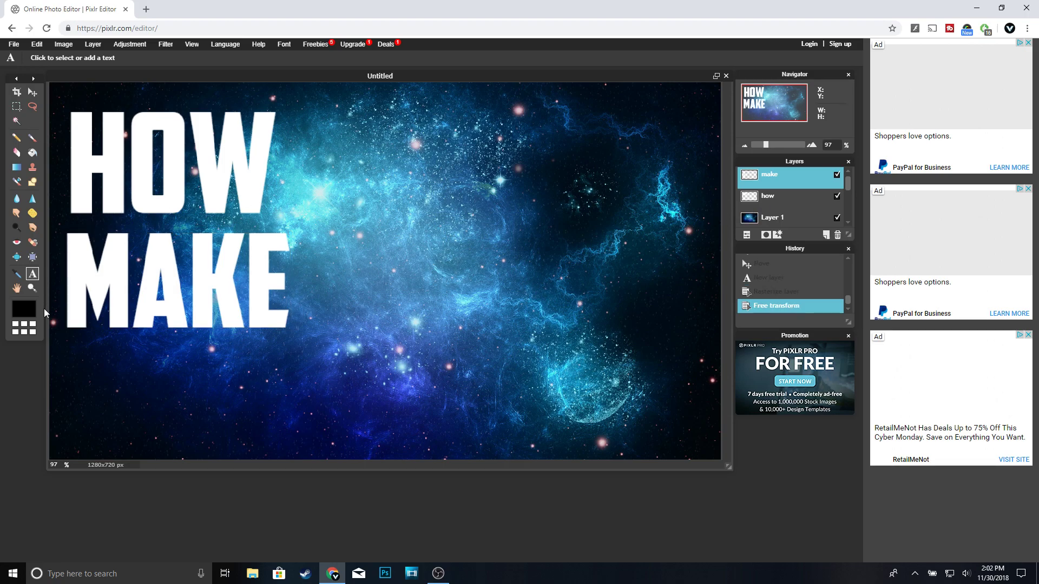
Add white 'thumbnails' text below MAKE as a new text layer.
{"action": "left_click", "coordinate": [122, 402]}
{"action": "type", "text": "thumbnails"}
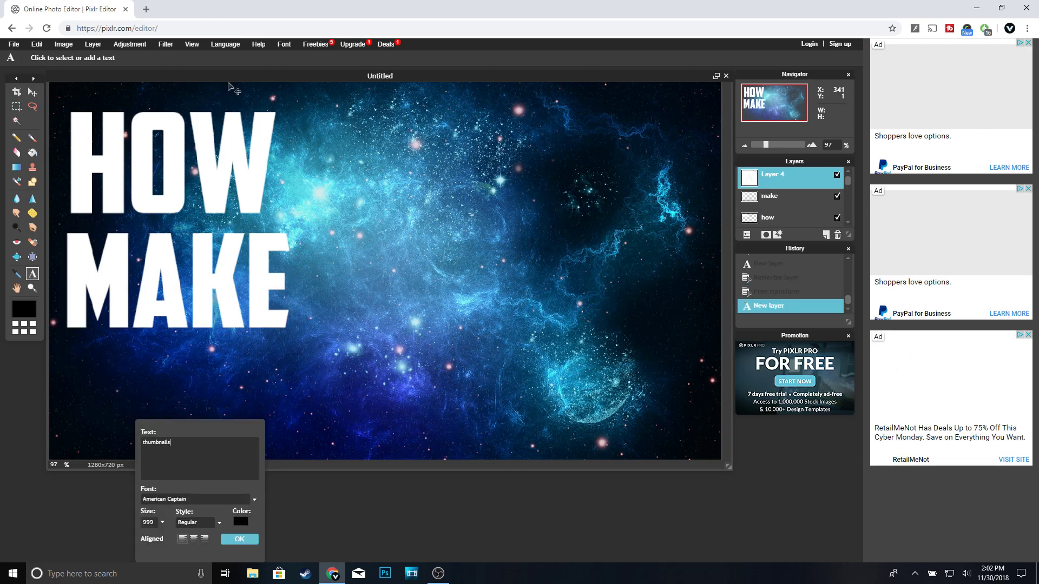
{"action": "left_click", "coordinate": [241, 522]}
{"action": "left_click_drag", "start_coordinate": [313, 369], "coordinate": [418, 370]}
{"action": "left_click", "coordinate": [546, 374]}
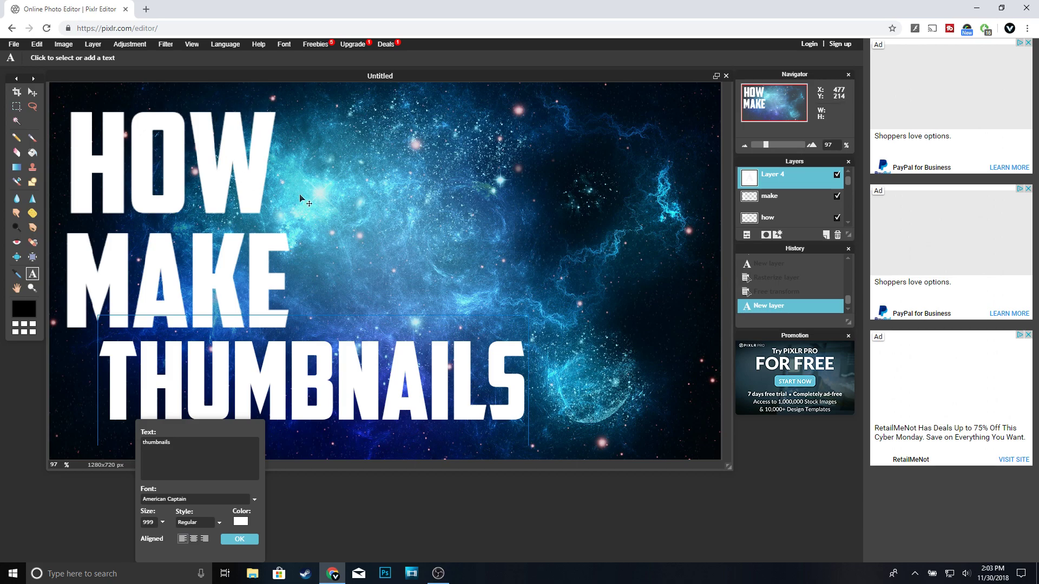
{"action": "left_click", "coordinate": [239, 539]}
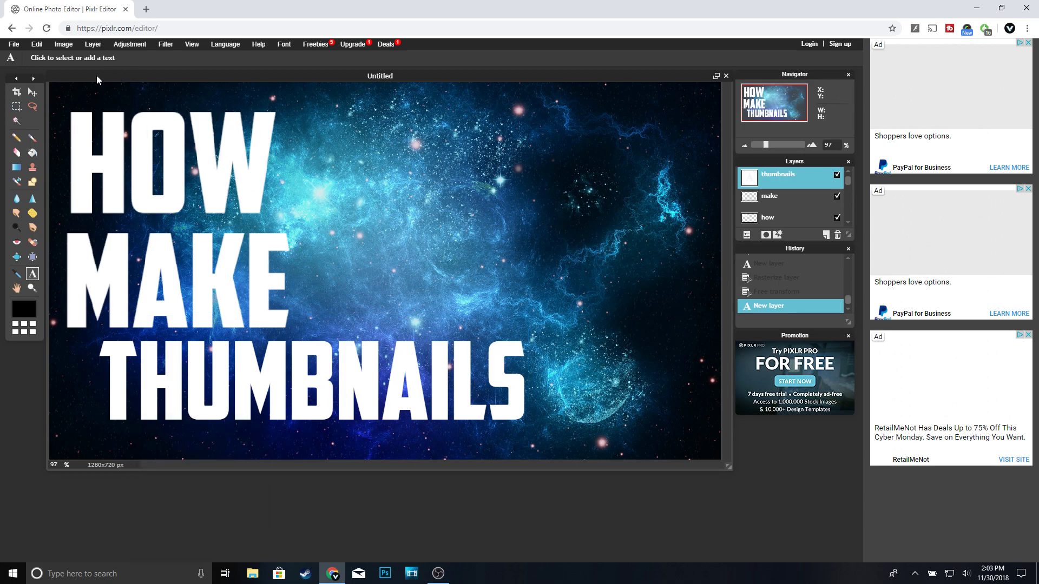
{"action": "left_click", "coordinate": [99, 43]}
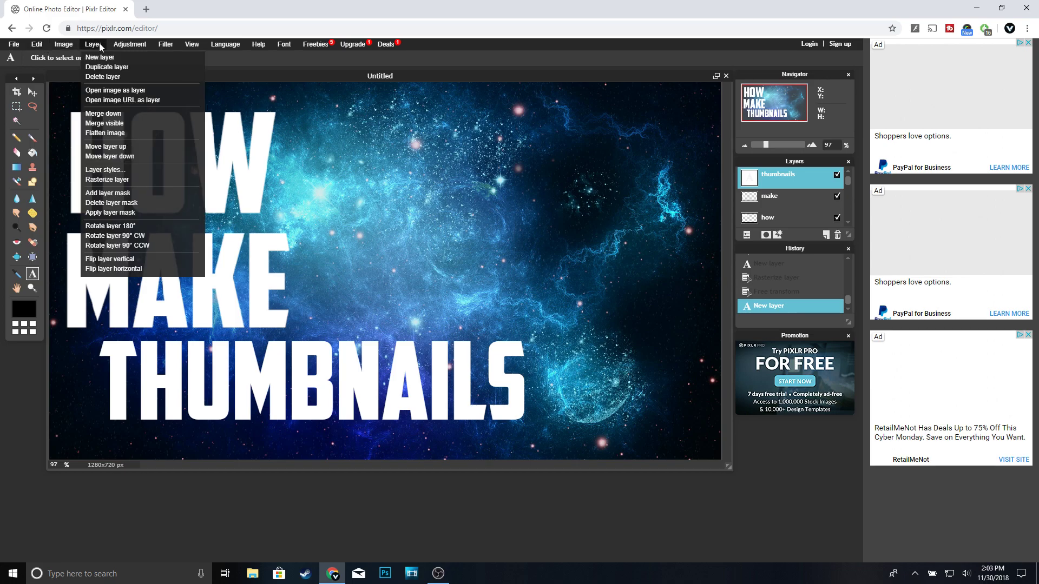
Rasterize and stretch THUMBNAILS across the canvas, then move the how layer to the top.
{"action": "left_click", "coordinate": [134, 181]}
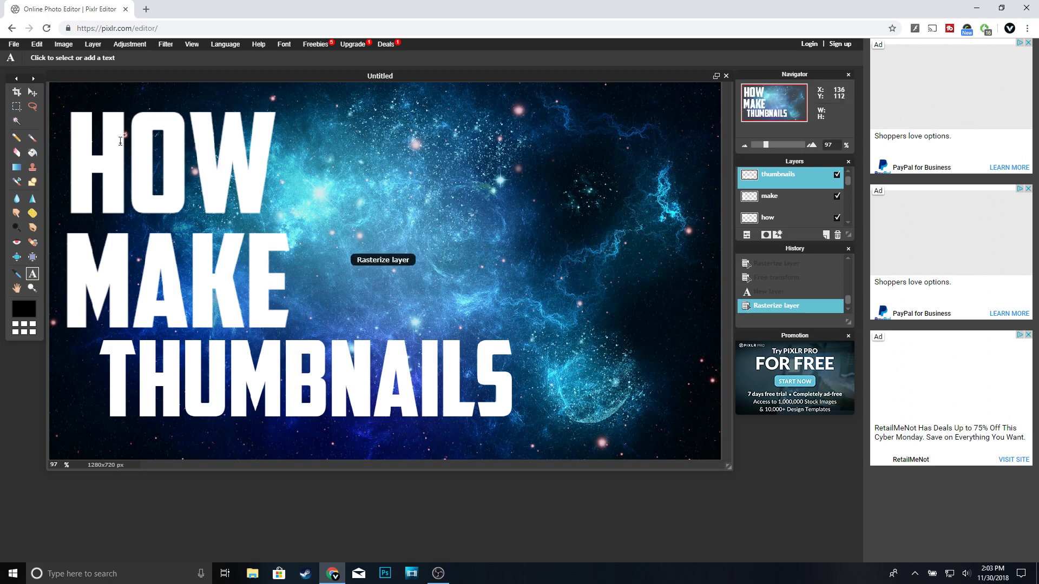
{"action": "left_click", "coordinate": [36, 46]}
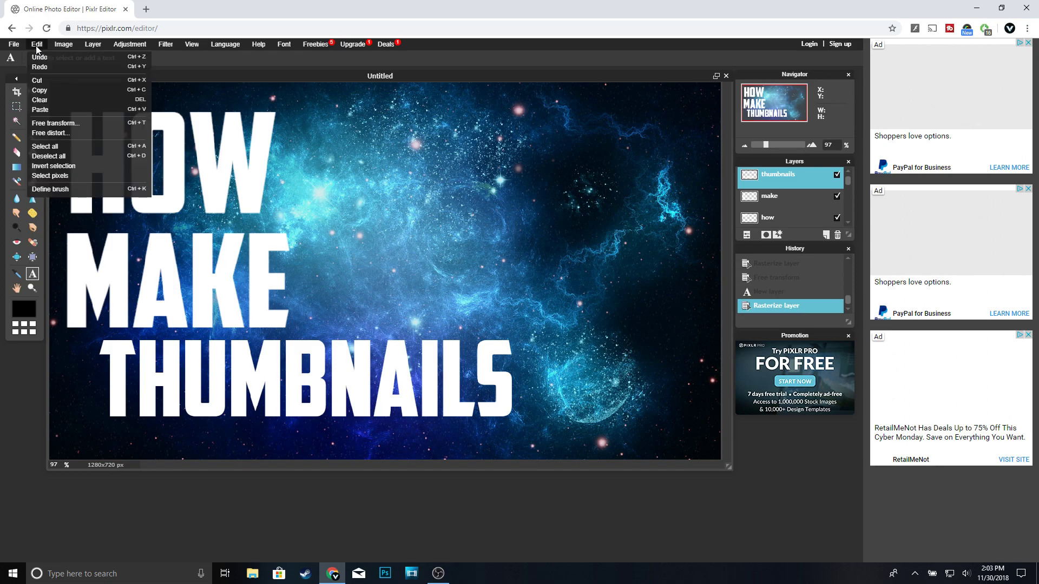
{"action": "left_click", "coordinate": [86, 125]}
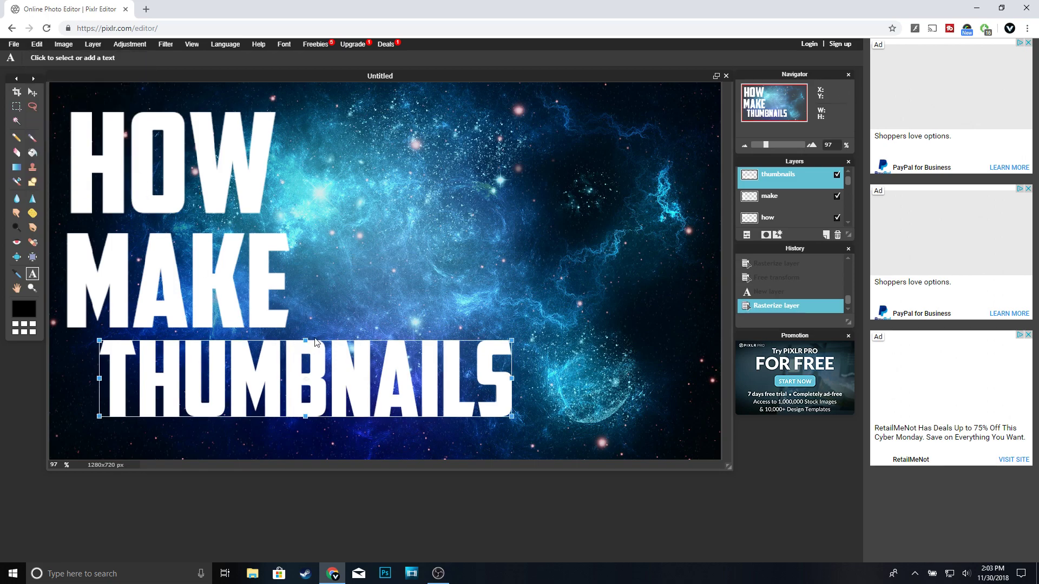
{"action": "left_click_drag", "start_coordinate": [510, 341], "coordinate": [548, 328]}
{"action": "left_click_drag", "start_coordinate": [377, 379], "coordinate": [382, 392]}
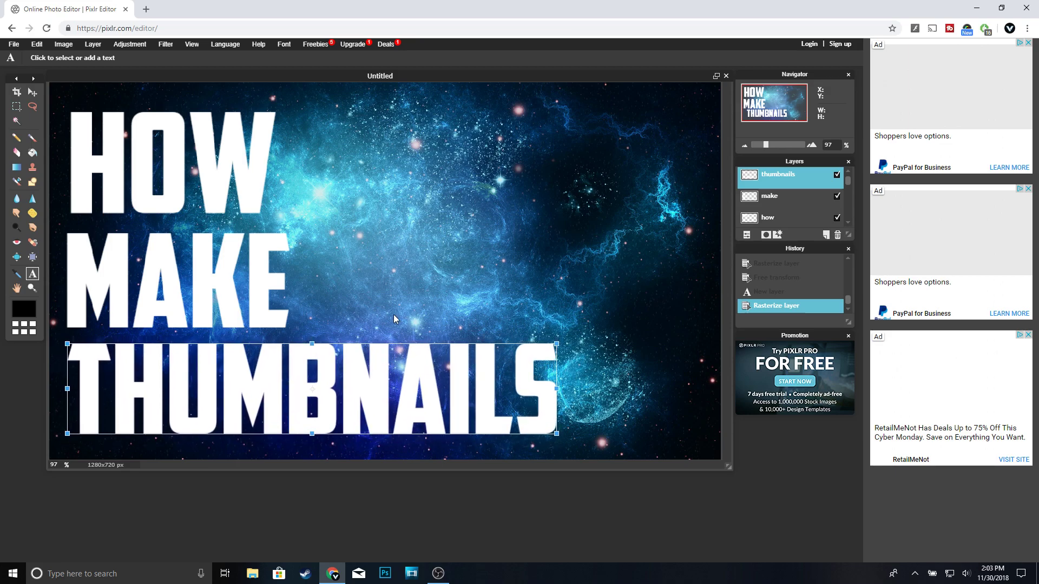
{"action": "key", "text": "Return"}
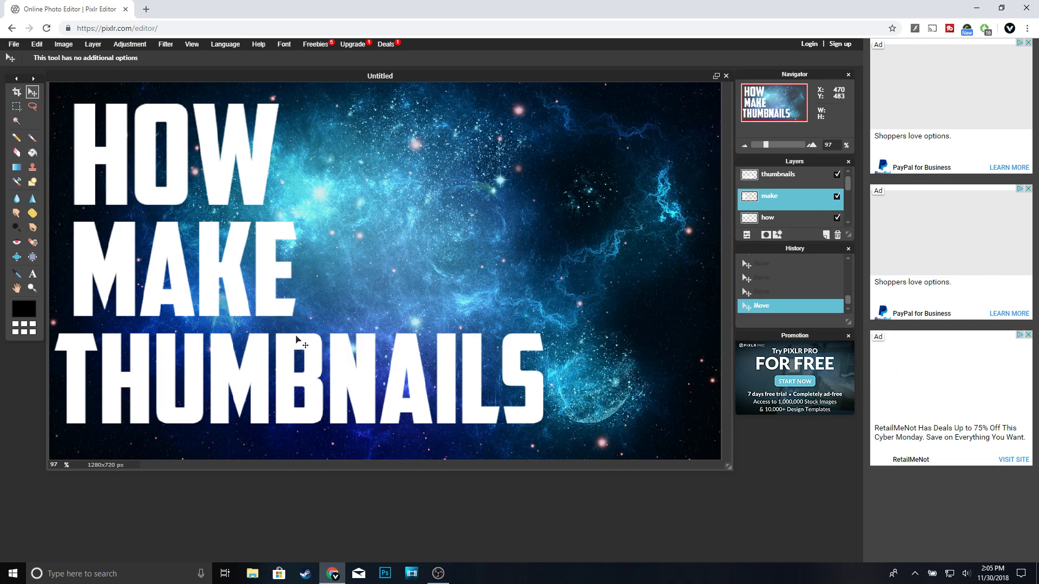
{"action": "scroll", "coordinate": [772, 210], "scroll_direction": "down", "scroll_amount": 1}
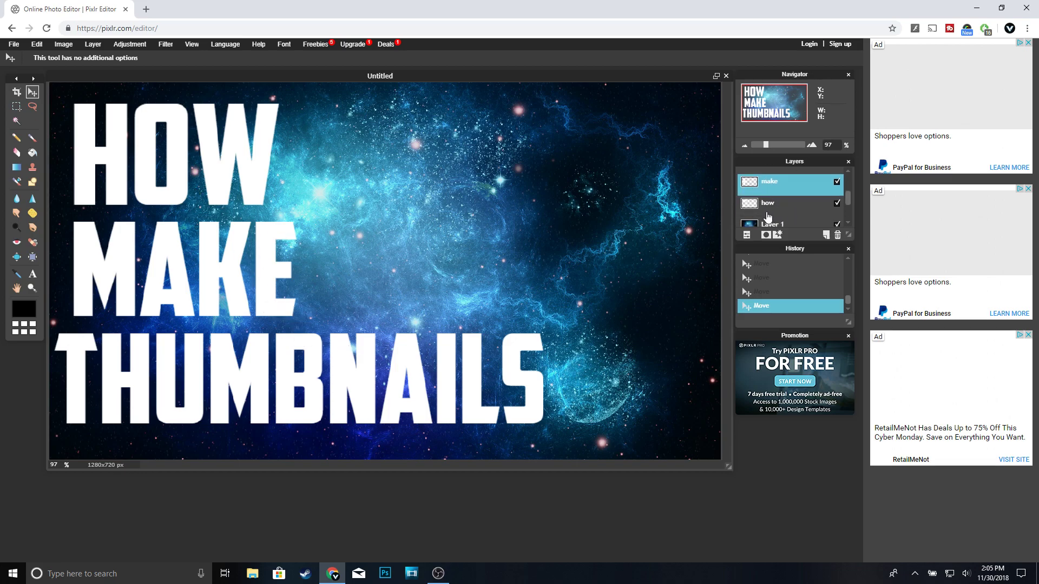
{"action": "left_click_drag", "start_coordinate": [772, 210], "coordinate": [771, 181]}
Give the how layer a hard black size-10 outer glow plus a 45-opacity drop shadow.
{"action": "right_click", "coordinate": [771, 180]}
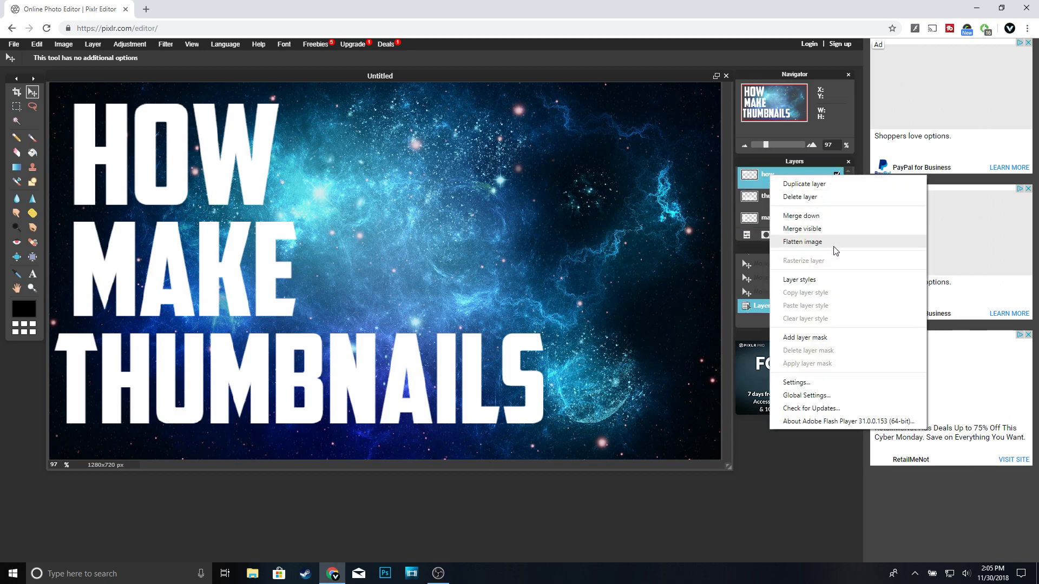
{"action": "left_click", "coordinate": [800, 280]}
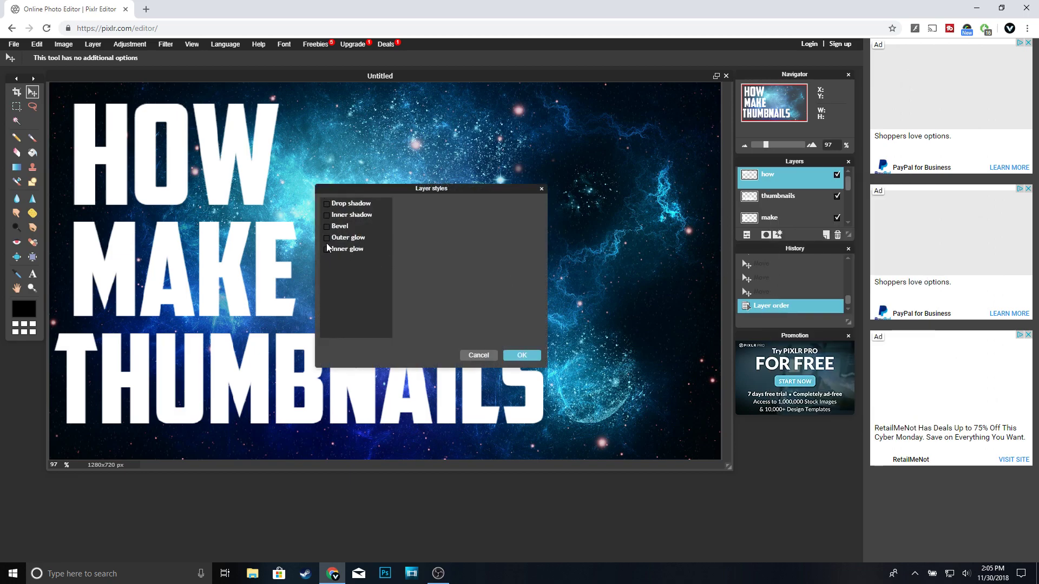
{"action": "left_click", "coordinate": [362, 239]}
{"action": "left_click_drag", "start_coordinate": [466, 227], "coordinate": [511, 227]}
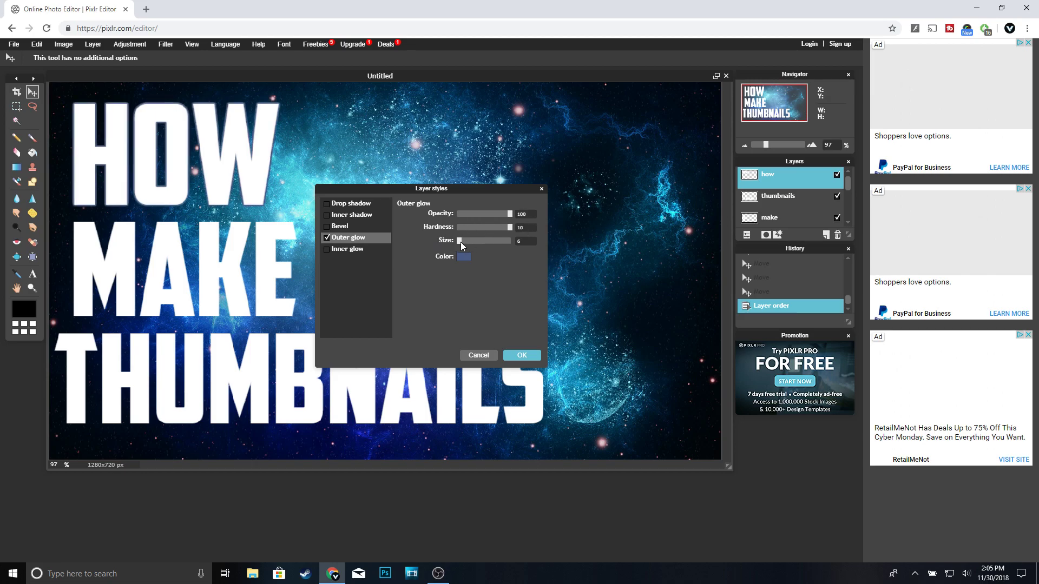
{"action": "left_click", "coordinate": [525, 242]}
{"action": "type", "text": "1"}
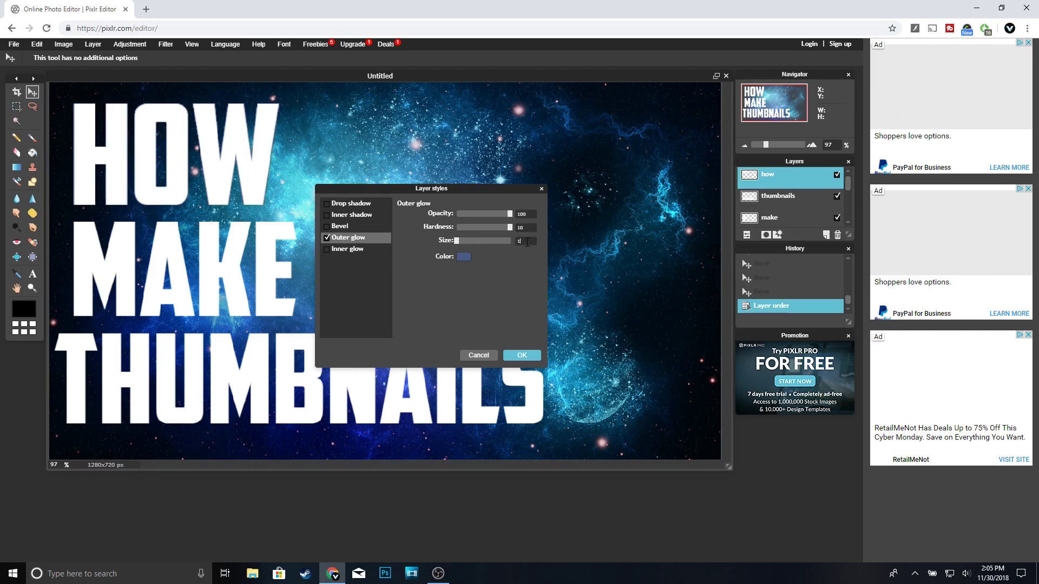
{"action": "type", "text": "0"}
{"action": "left_click", "coordinate": [461, 258]}
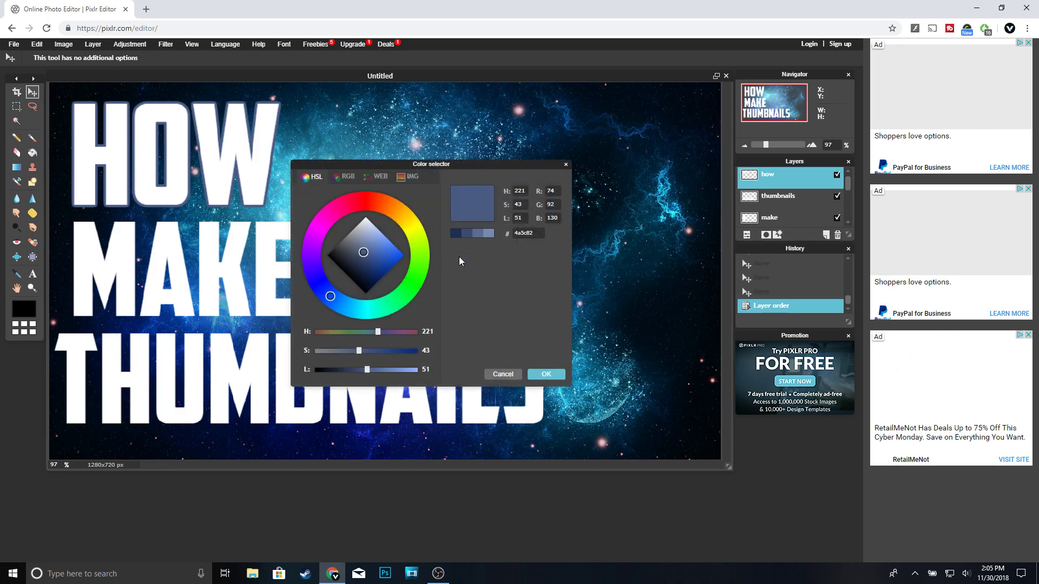
{"action": "left_click_drag", "start_coordinate": [370, 366], "coordinate": [319, 369]}
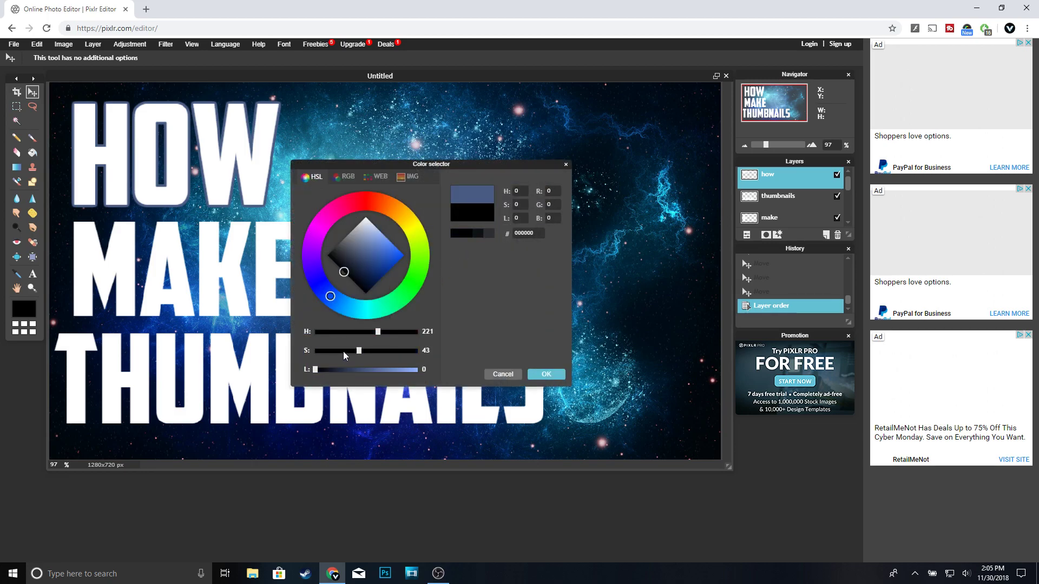
{"action": "left_click", "coordinate": [530, 375]}
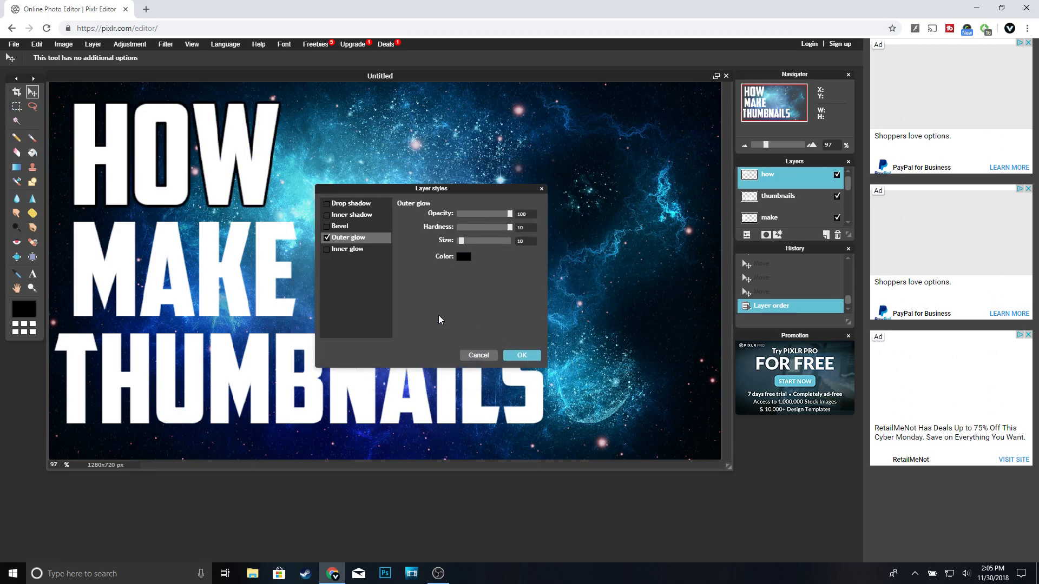
{"action": "left_click", "coordinate": [351, 204]}
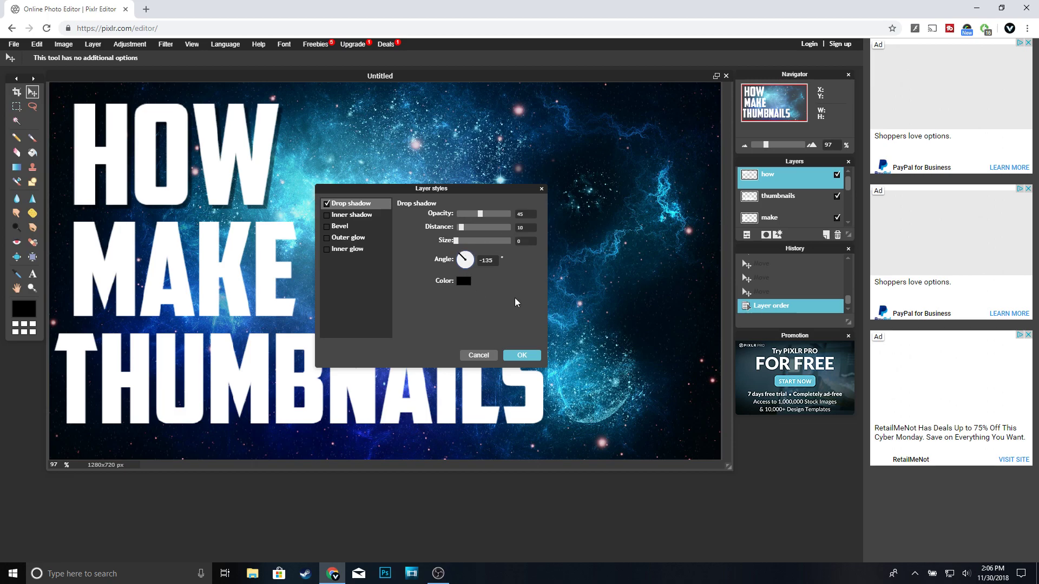
{"action": "left_click", "coordinate": [522, 355]}
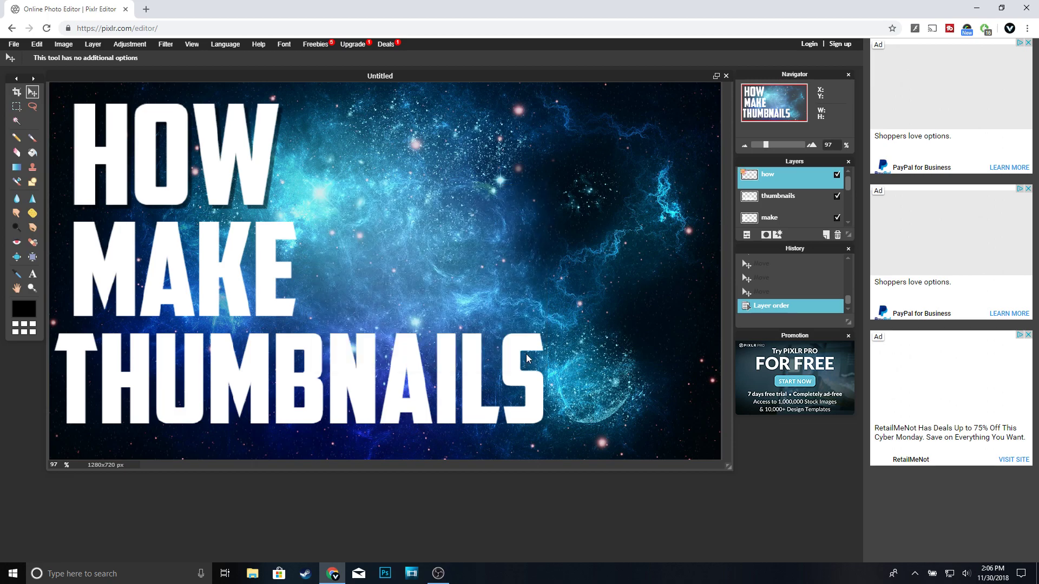
Give the THUMBNAILS text layer a drop shadow at 45 opacity.
{"action": "left_click", "coordinate": [779, 199]}
{"action": "right_click", "coordinate": [780, 199]}
{"action": "left_click", "coordinate": [823, 303]}
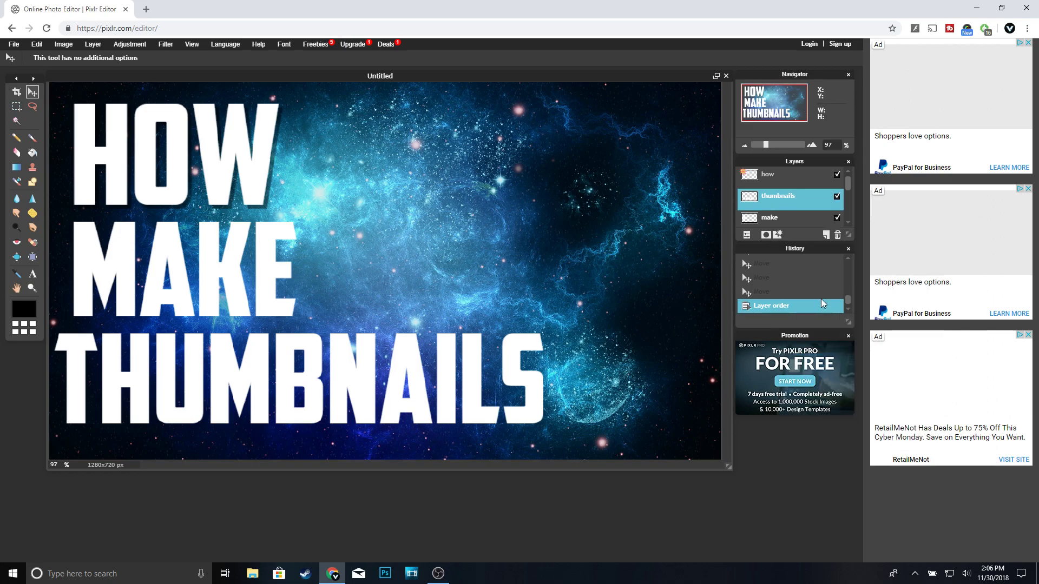
{"action": "left_click", "coordinate": [333, 204]}
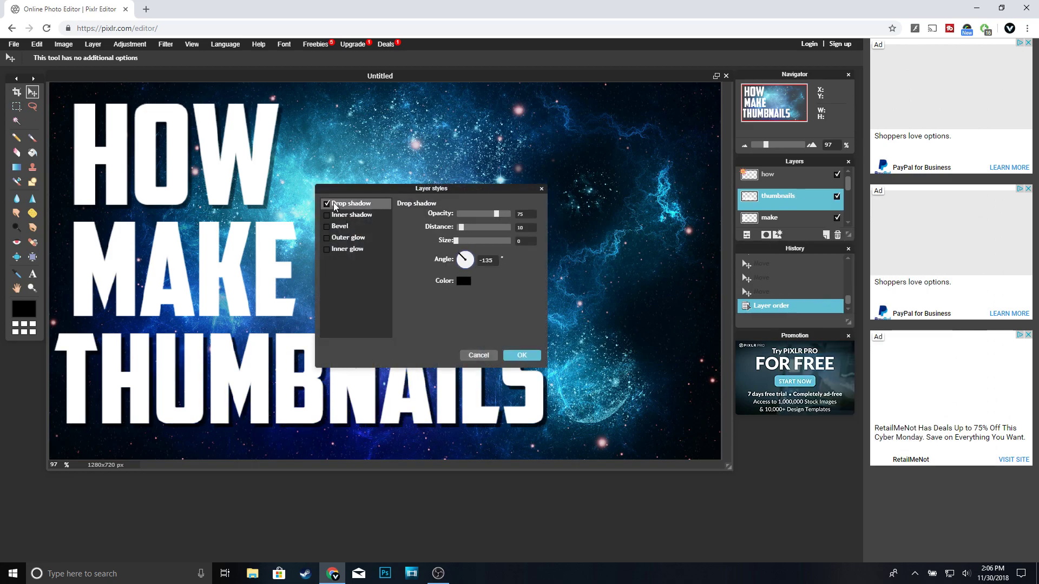
{"action": "left_click_drag", "start_coordinate": [458, 215], "coordinate": [480, 214]}
{"action": "left_click", "coordinate": [522, 355]}
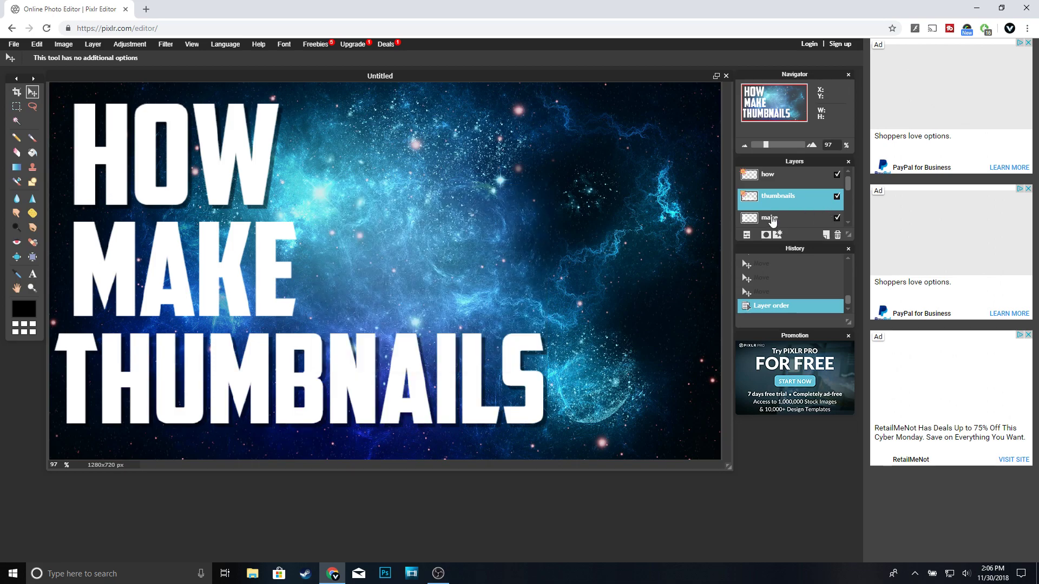
Give the MAKE text layer a matching drop shadow at 45 opacity.
{"action": "left_click", "coordinate": [769, 218]}
{"action": "right_click", "coordinate": [770, 216]}
{"action": "left_click", "coordinate": [817, 304]}
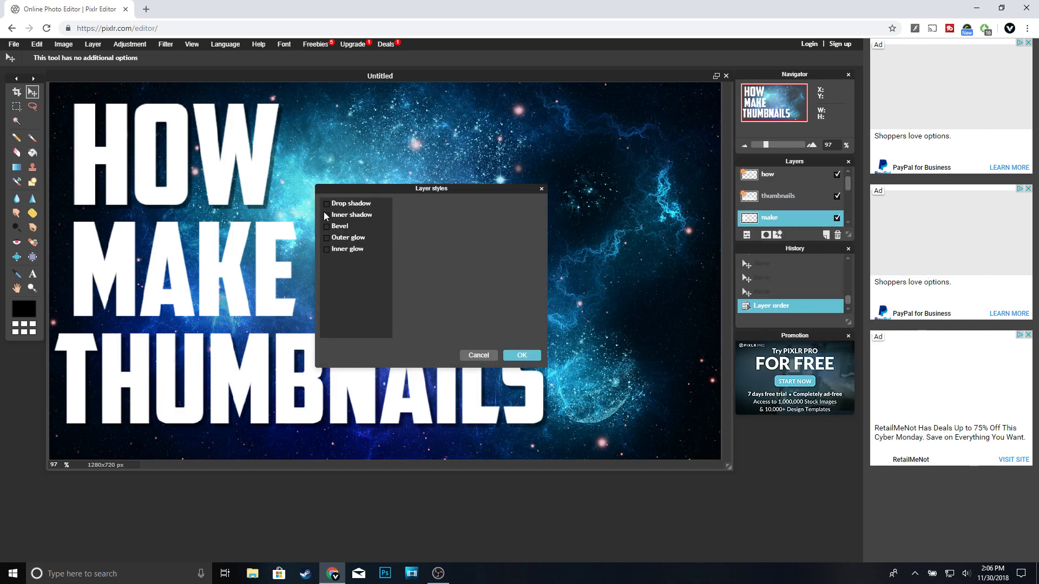
{"action": "left_click", "coordinate": [370, 204]}
{"action": "left_click_drag", "start_coordinate": [459, 213], "coordinate": [480, 214]}
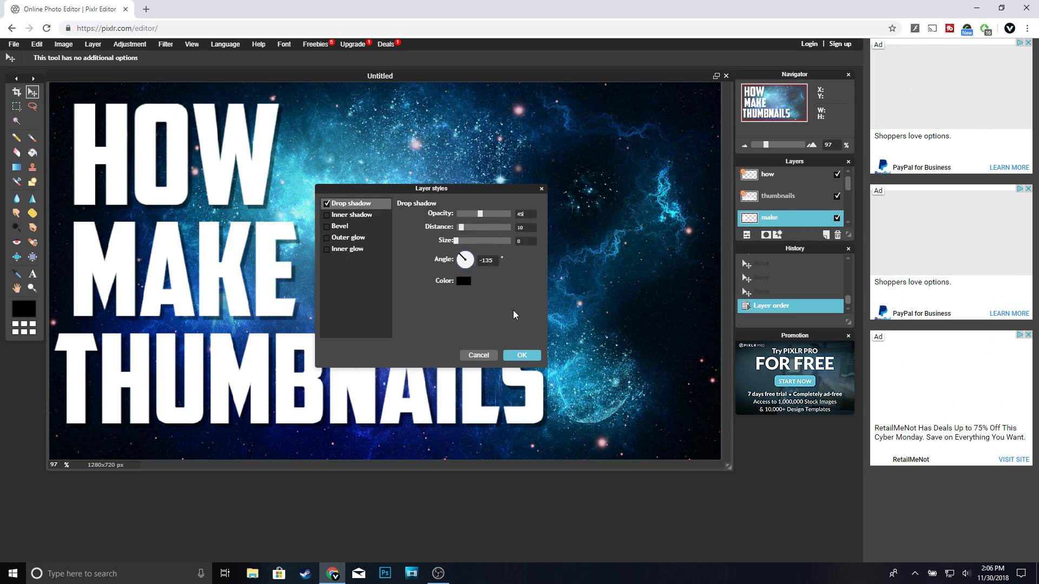
{"action": "left_click", "coordinate": [521, 356]}
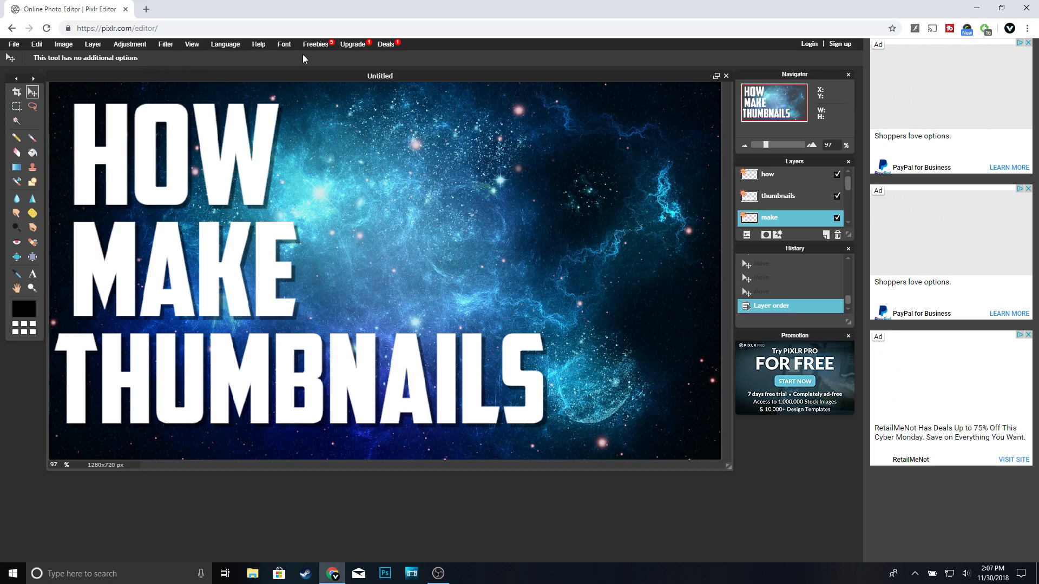
Import the youtube logo file as a new layer.
{"action": "left_click", "coordinate": [90, 46]}
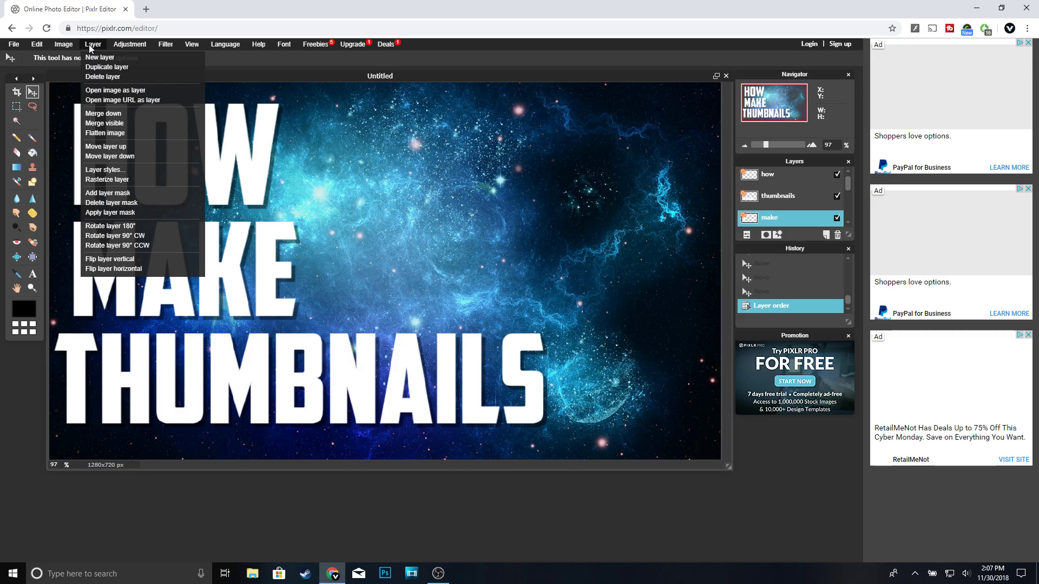
{"action": "left_click", "coordinate": [115, 90]}
{"action": "double_click", "coordinate": [363, 151]}
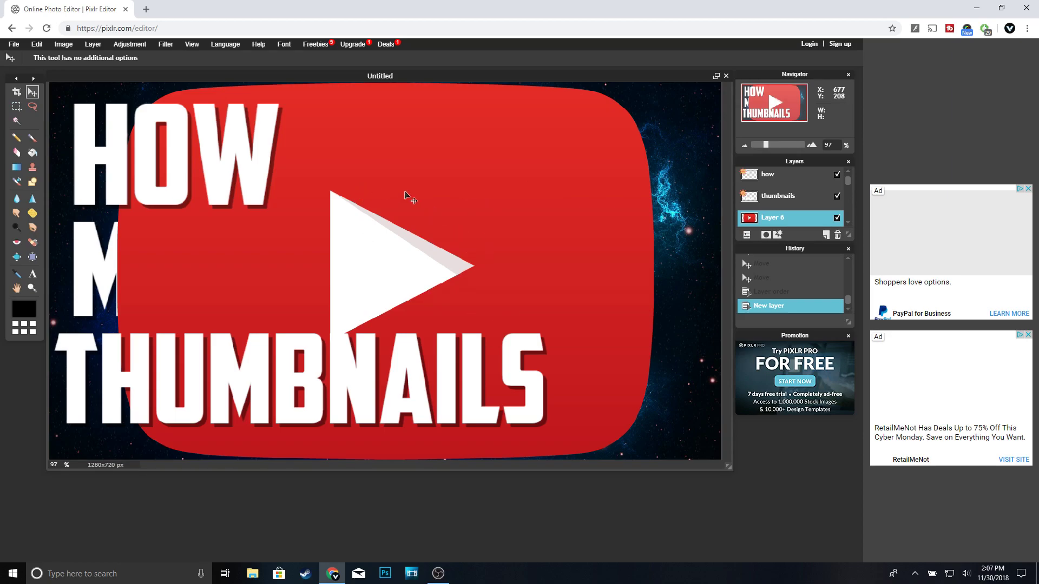
Free-transform the logo: shrink it, tilt it about 8° and place it upper right.
{"action": "left_click", "coordinate": [93, 44]}
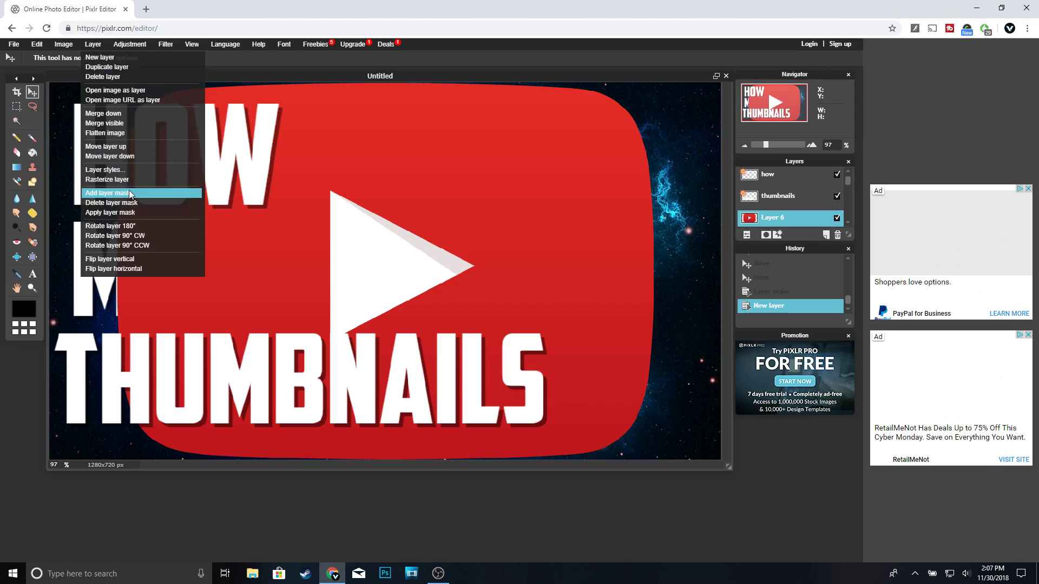
{"action": "left_click", "coordinate": [42, 46]}
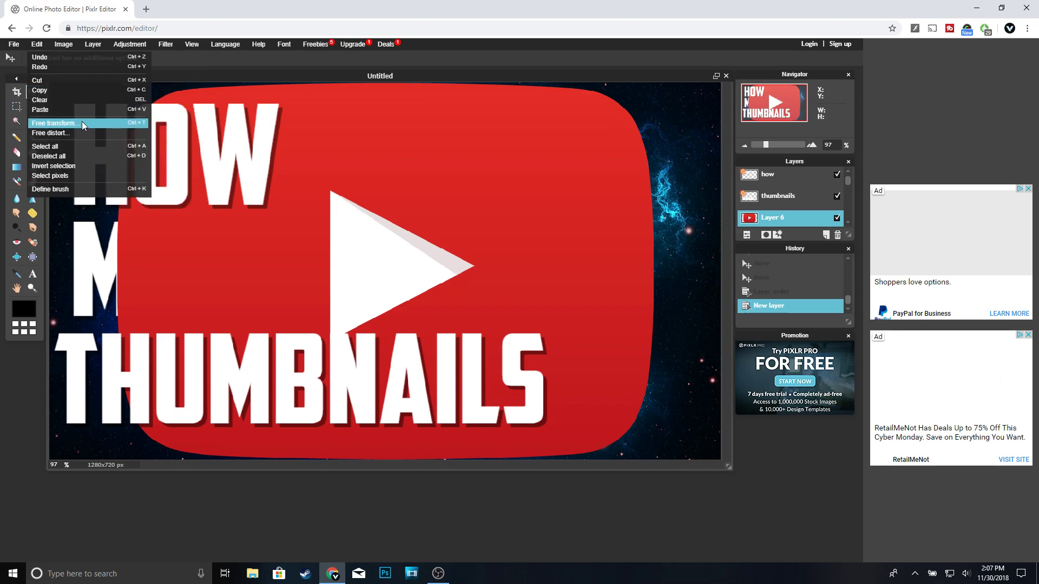
{"action": "left_click", "coordinate": [54, 124]}
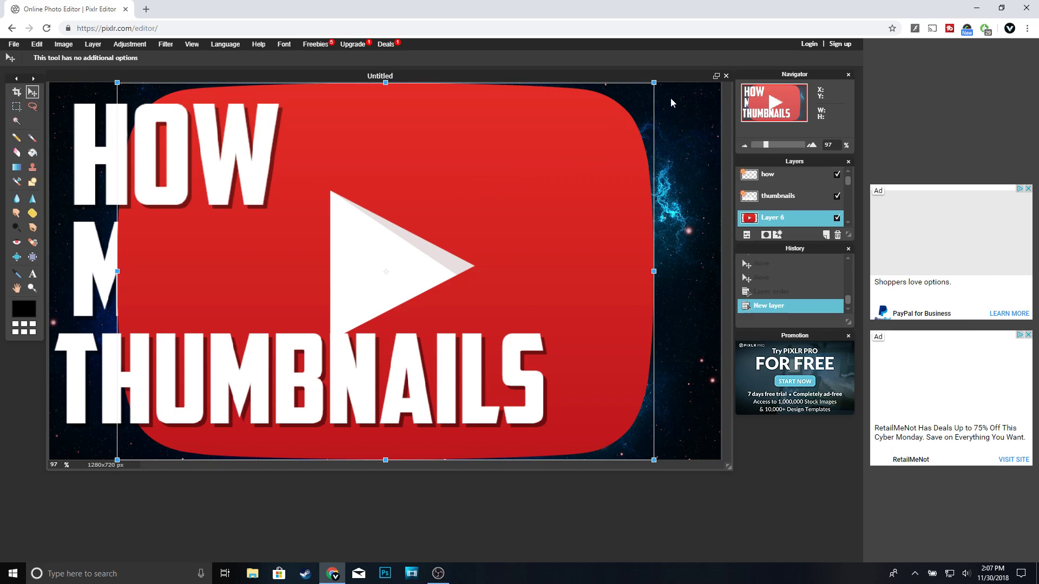
{"action": "left_click_drag", "start_coordinate": [655, 83], "coordinate": [544, 173]}
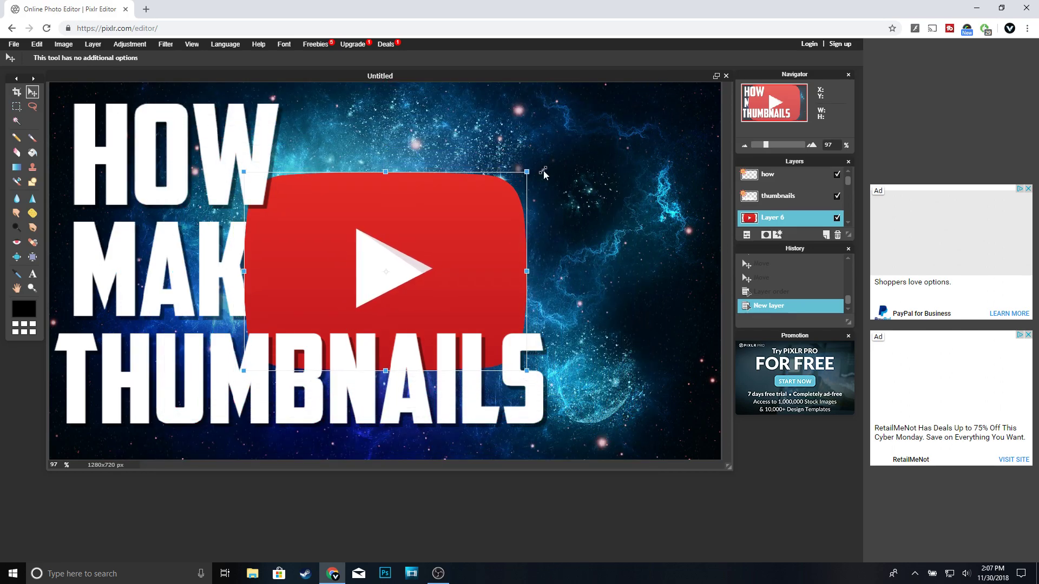
{"action": "left_click_drag", "start_coordinate": [414, 248], "coordinate": [526, 201]}
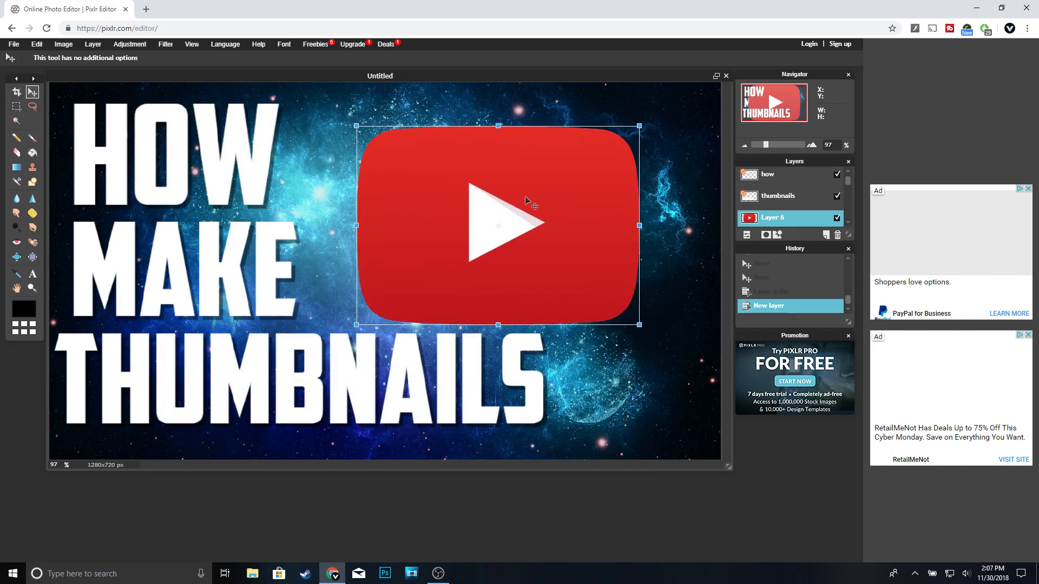
{"action": "left_click_drag", "start_coordinate": [345, 121], "coordinate": [326, 136]}
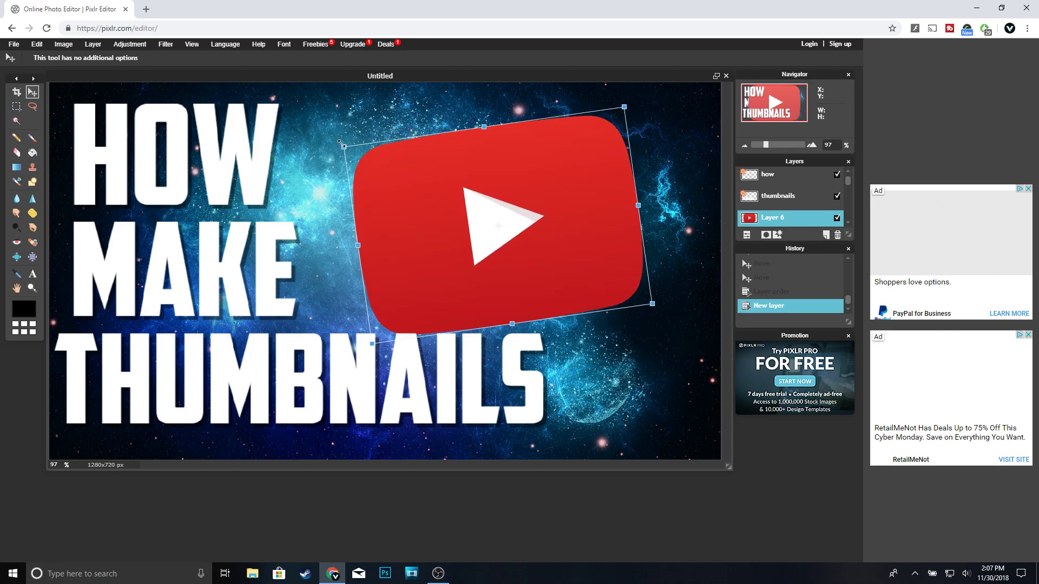
{"action": "left_click_drag", "start_coordinate": [439, 194], "coordinate": [425, 161]}
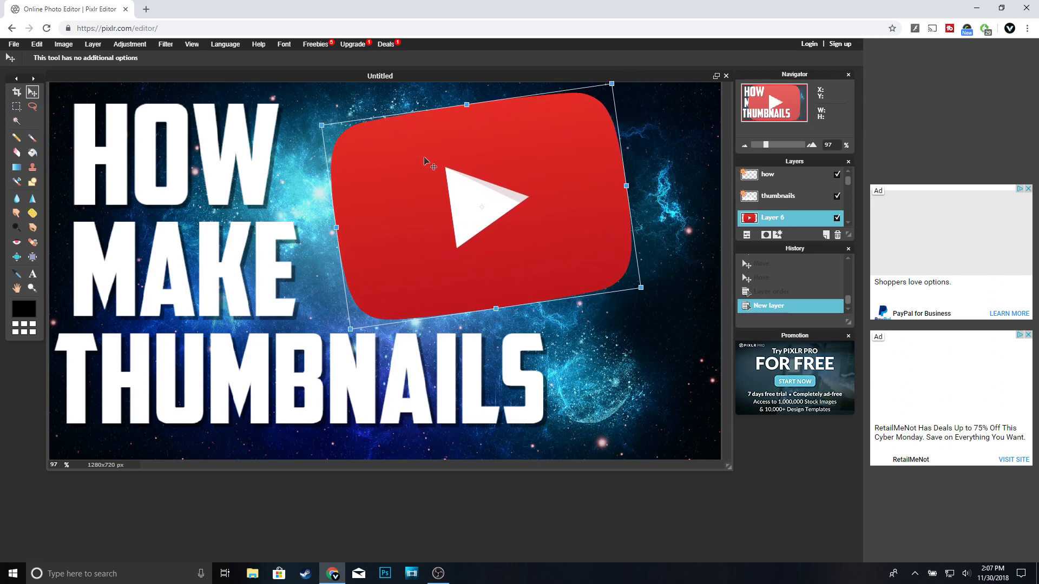
{"action": "key", "text": "Return"}
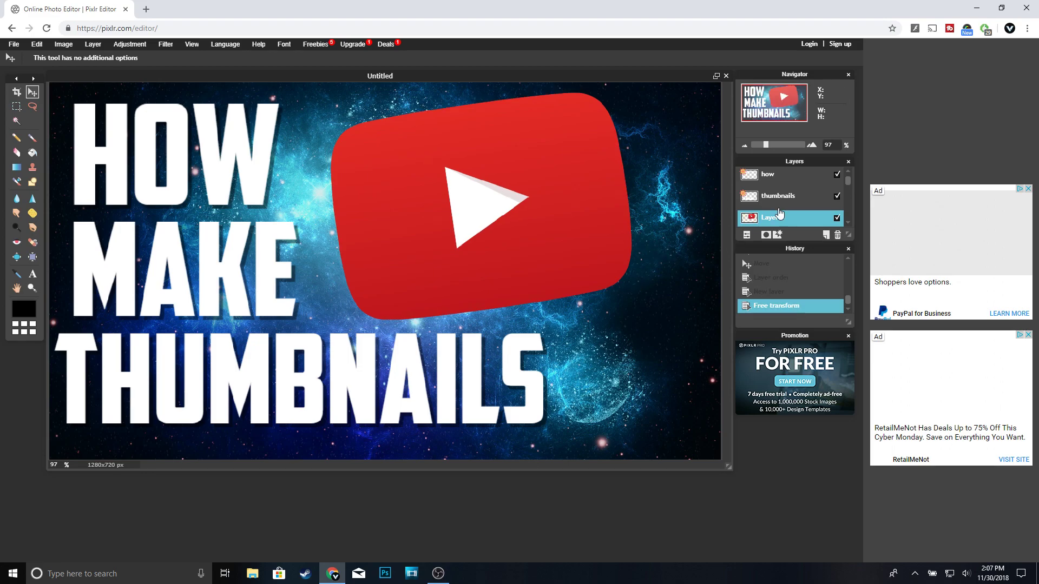
Add a drop shadow and an outer glow with hardness 10 to the logo layer.
{"action": "right_click", "coordinate": [785, 217]}
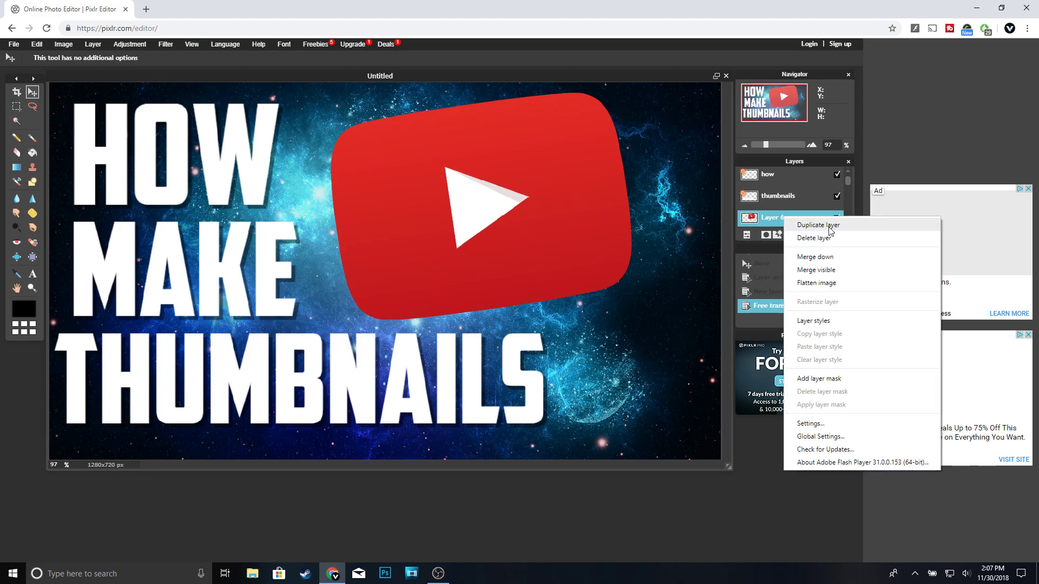
{"action": "left_click", "coordinate": [813, 321]}
{"action": "left_click", "coordinate": [327, 203]}
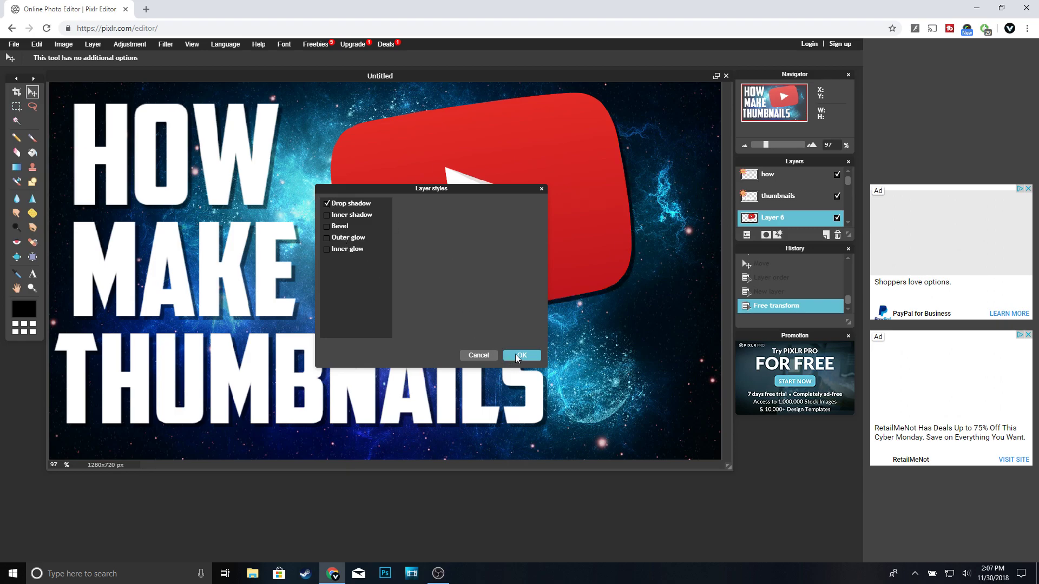
{"action": "left_click", "coordinate": [327, 239]}
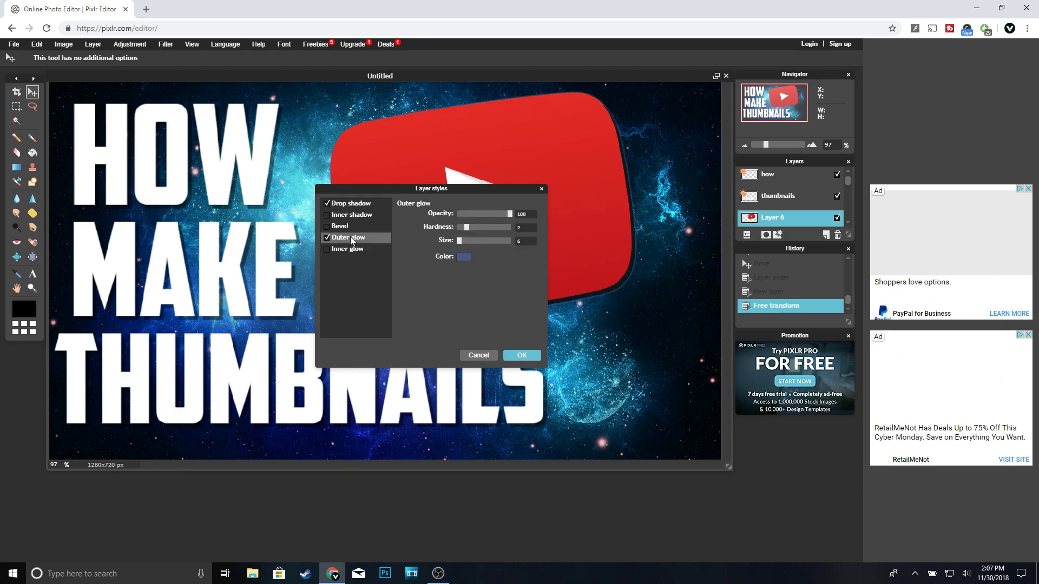
{"action": "left_click_drag", "start_coordinate": [468, 229], "coordinate": [553, 230]}
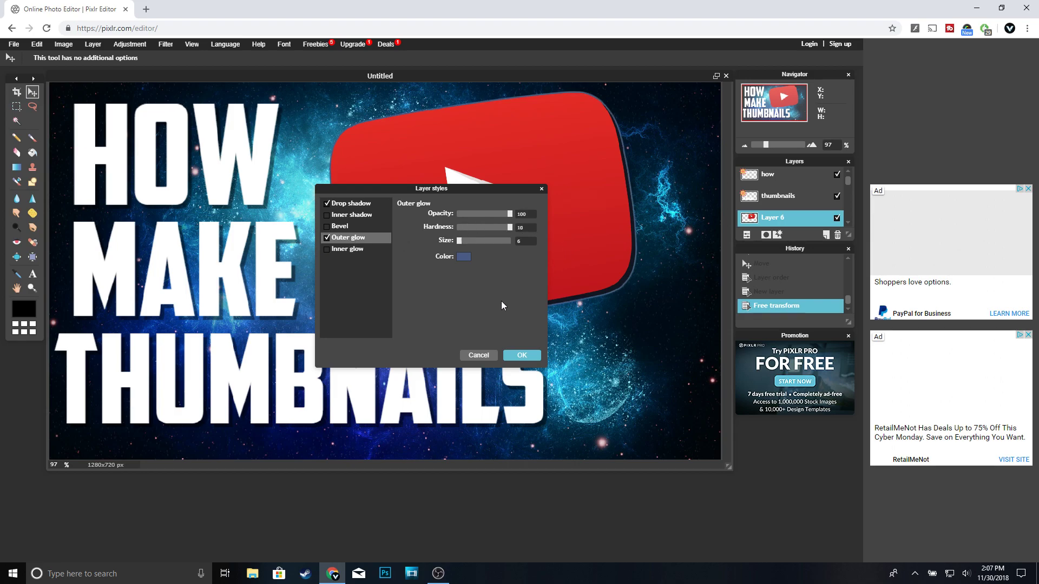
Set the outer glow colour to white and apply the logo styles.
{"action": "left_click", "coordinate": [464, 257]}
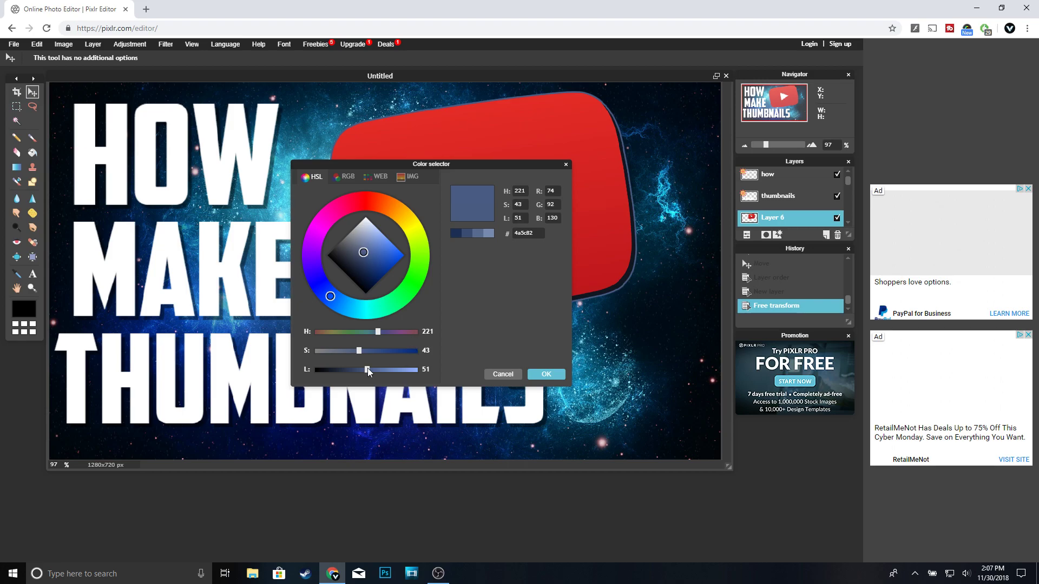
{"action": "left_click_drag", "start_coordinate": [368, 369], "coordinate": [465, 378]}
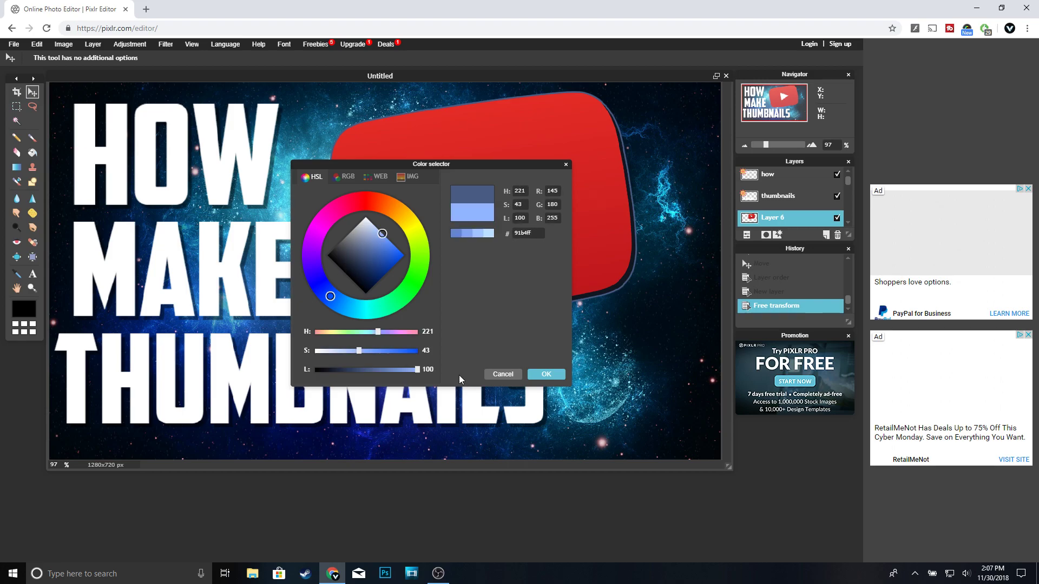
{"action": "left_click_drag", "start_coordinate": [362, 352], "coordinate": [283, 344]}
{"action": "left_click", "coordinate": [541, 374]}
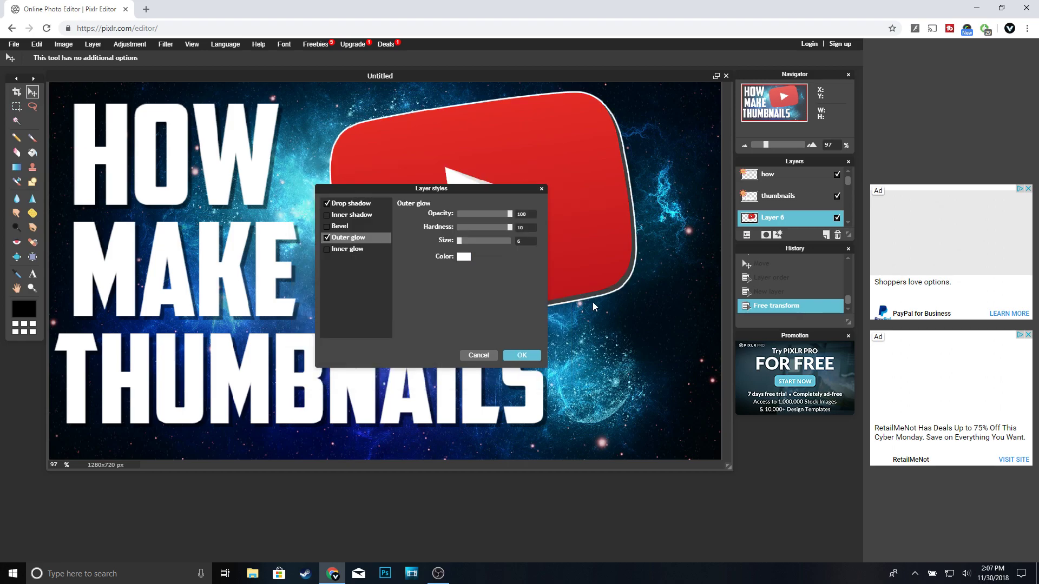
{"action": "left_click", "coordinate": [523, 358]}
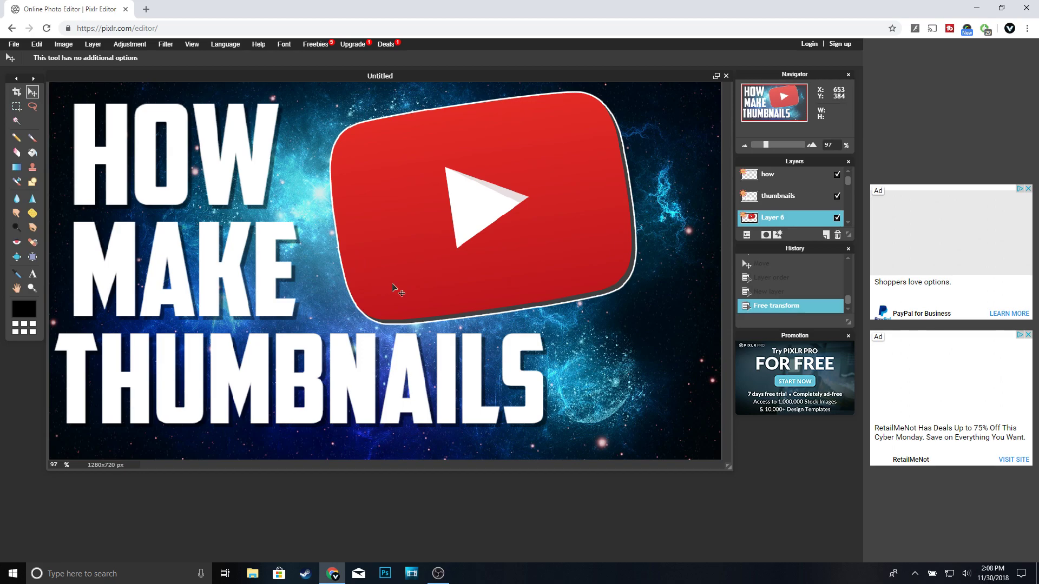
Save the thumbnail to the Desktop as a JPEG at quality 100.
{"action": "left_click", "coordinate": [13, 45]}
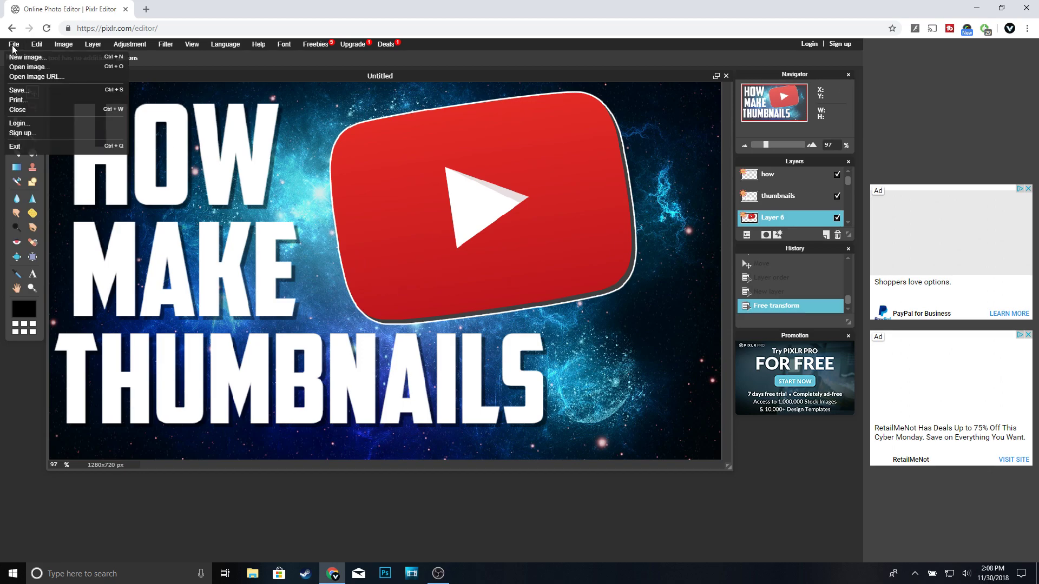
{"action": "left_click", "coordinate": [54, 90]}
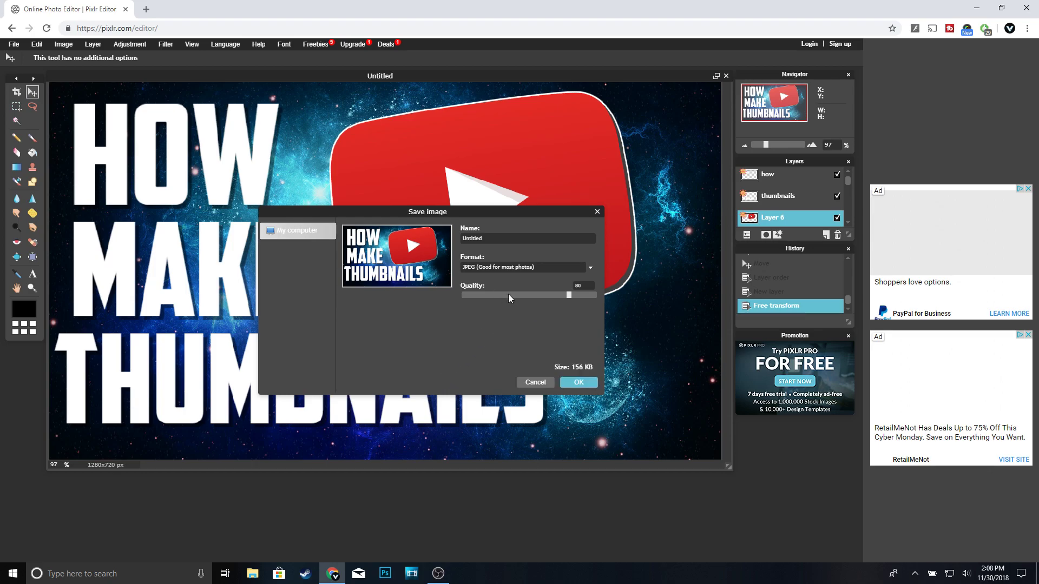
{"action": "left_click_drag", "start_coordinate": [568, 297], "coordinate": [592, 297]}
{"action": "left_click", "coordinate": [579, 383]}
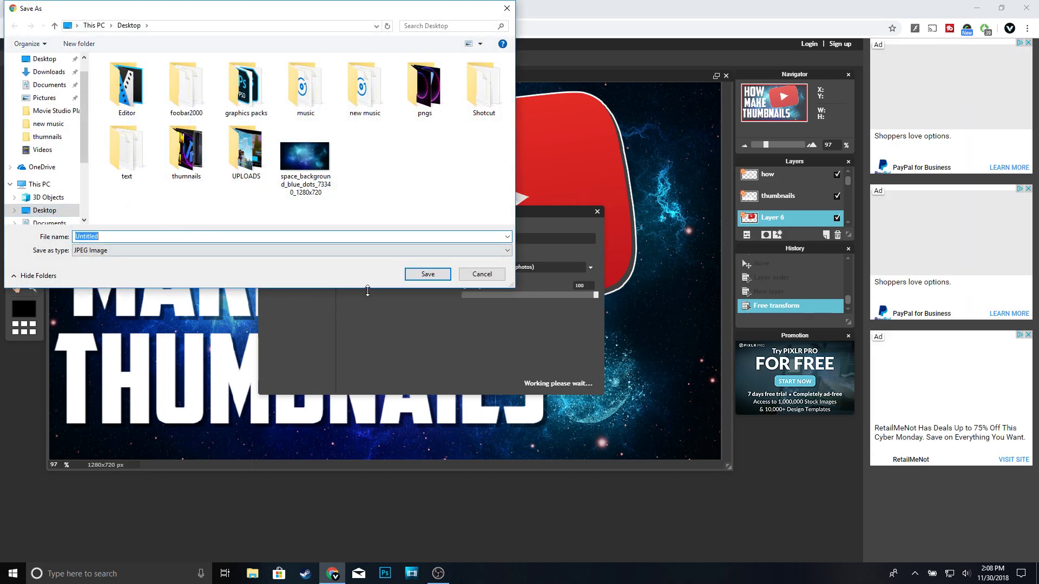
{"action": "left_click", "coordinate": [427, 275]}
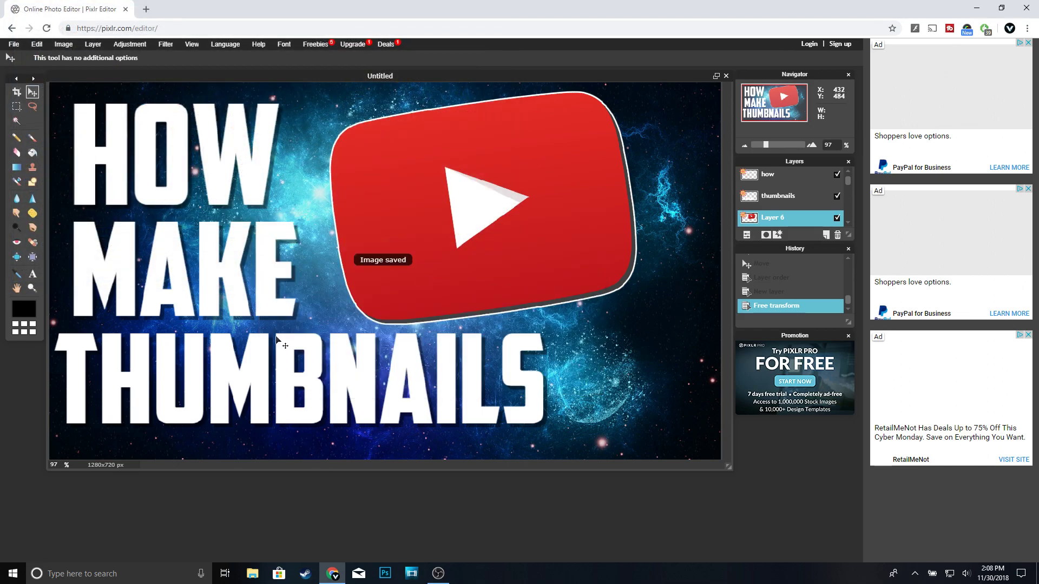